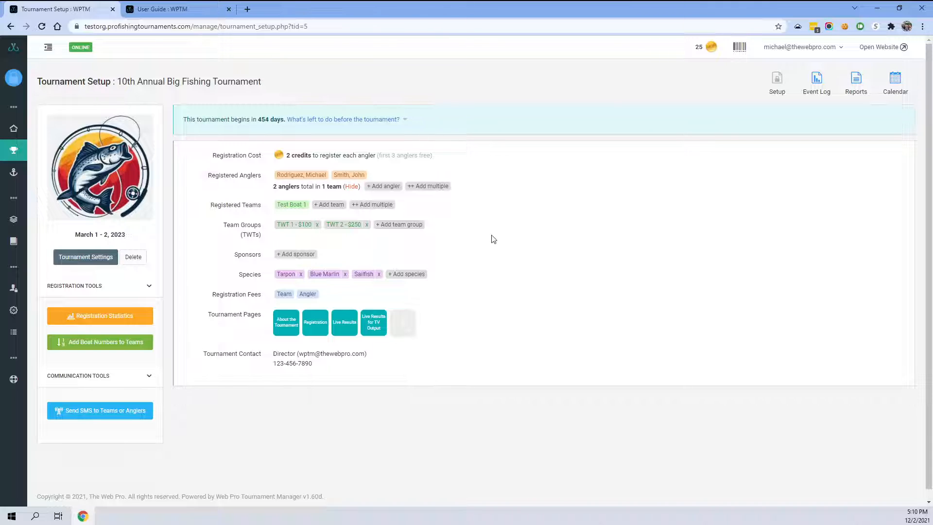
- Open the tournament's event log and review the available event types for adding an event
{"action": "left_click", "coordinate": [816, 79]}
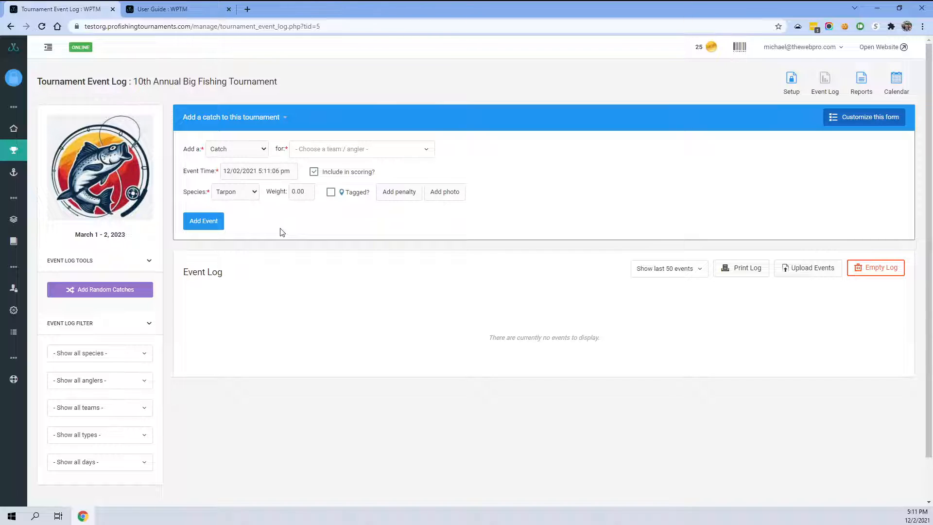
{"action": "left_click", "coordinate": [216, 154]}
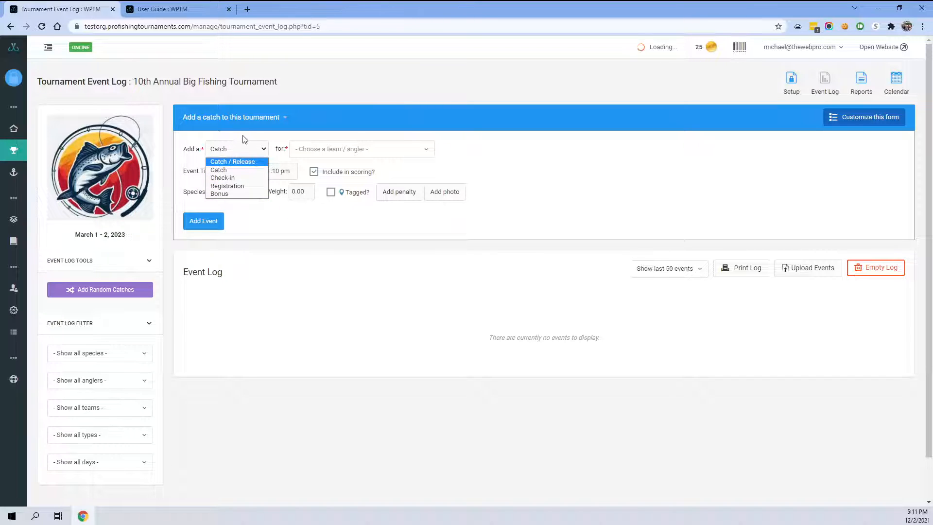
{"action": "left_click", "coordinate": [232, 149]}
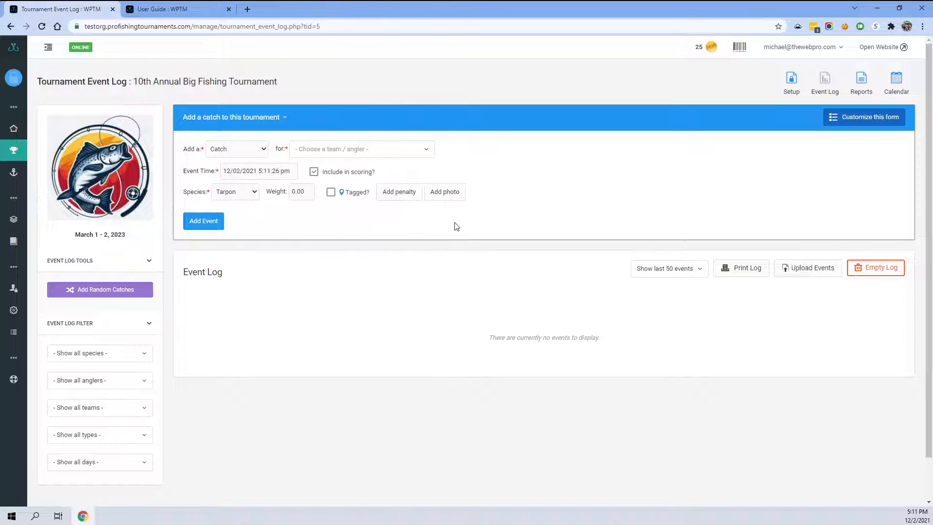
- Open the Add Event form customization and hide the Tagged, Points Penalty, Weight Penalty, Penalty Notes and Event Photo fields
{"action": "left_click", "coordinate": [864, 121]}
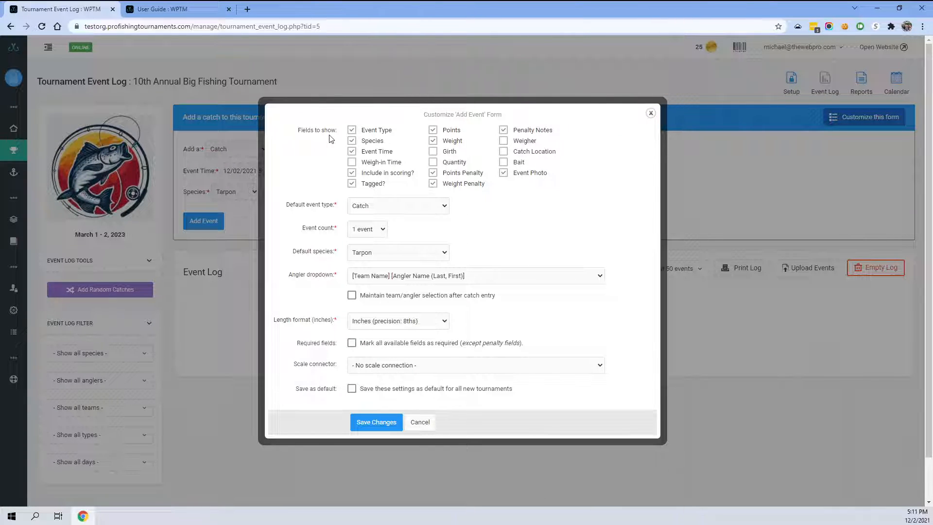
{"action": "left_click", "coordinate": [351, 162]}
{"action": "left_click", "coordinate": [352, 184]}
{"action": "left_click", "coordinate": [433, 183]}
{"action": "left_click", "coordinate": [433, 173]}
{"action": "left_click", "coordinate": [503, 130]}
{"action": "left_click", "coordinate": [504, 174]}
{"action": "left_click", "coordinate": [504, 173]}
- Review the default event type options and save the form customization
{"action": "left_click", "coordinate": [370, 208]}
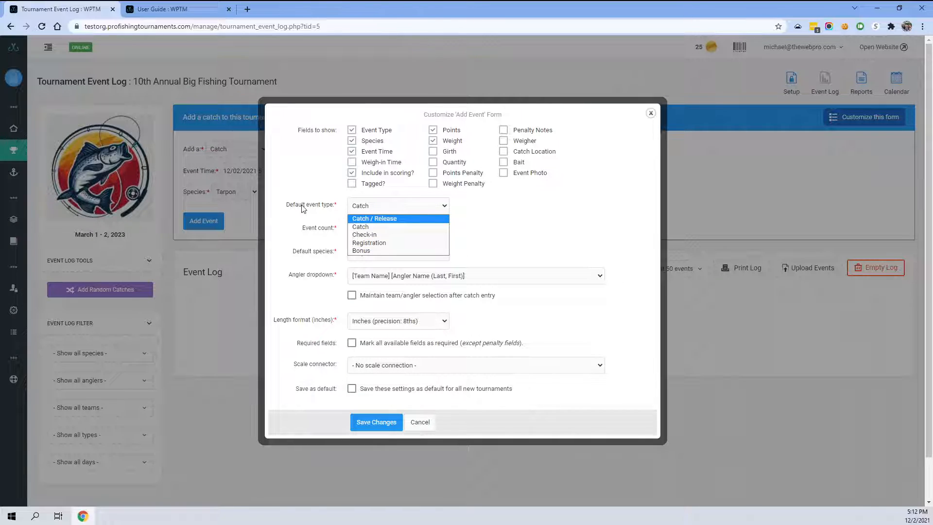
{"action": "left_click", "coordinate": [478, 210]}
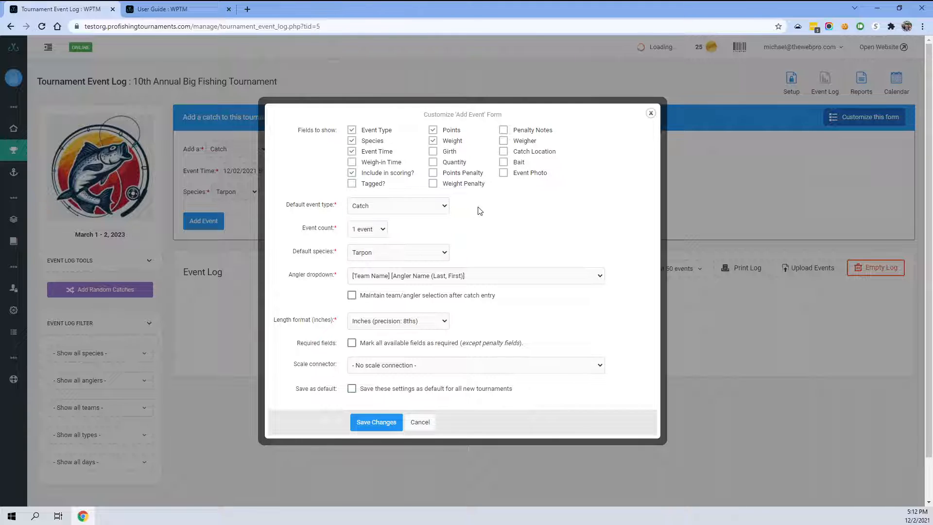
{"action": "left_click", "coordinate": [378, 422]}
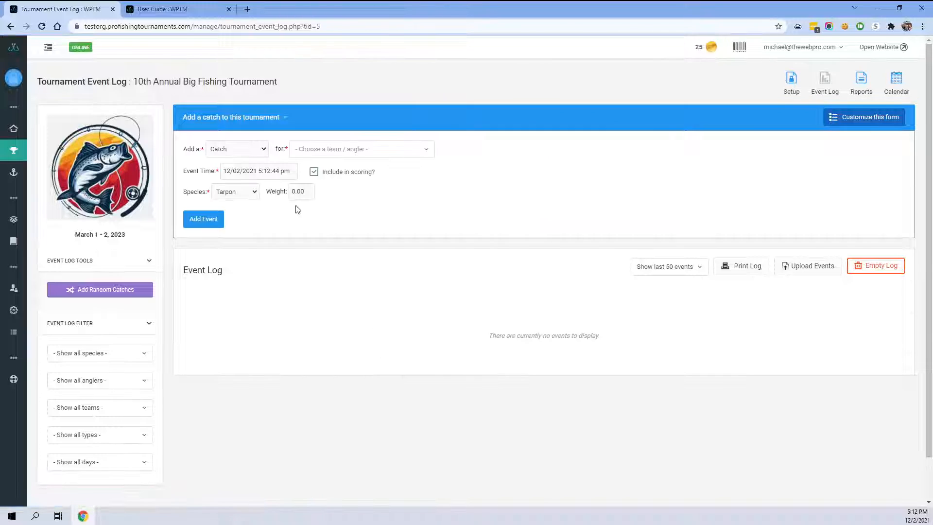
- Open Manage Event Types and preview the Add New Event Type dialog without adding one
{"action": "mouse_move", "coordinate": [14, 151]}
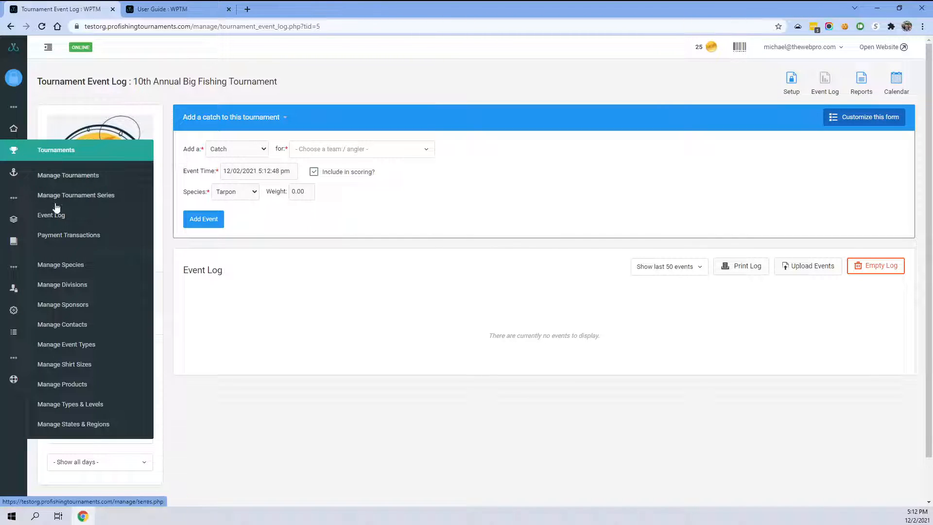
{"action": "left_click", "coordinate": [71, 346]}
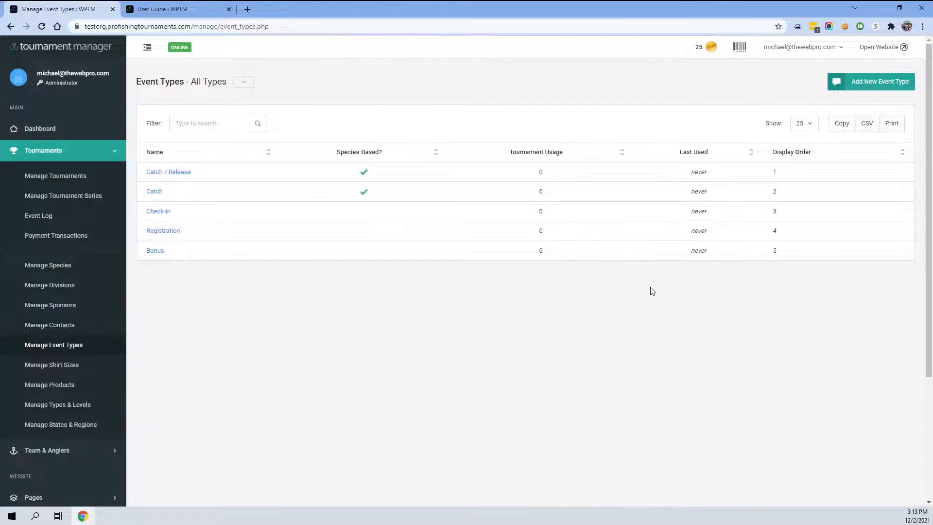
{"action": "left_click", "coordinate": [870, 81]}
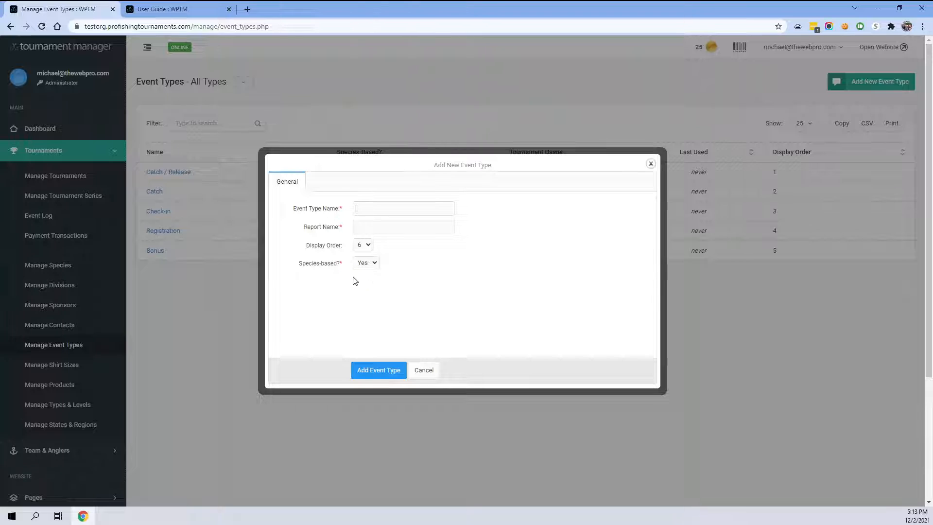
{"action": "left_click", "coordinate": [424, 371]}
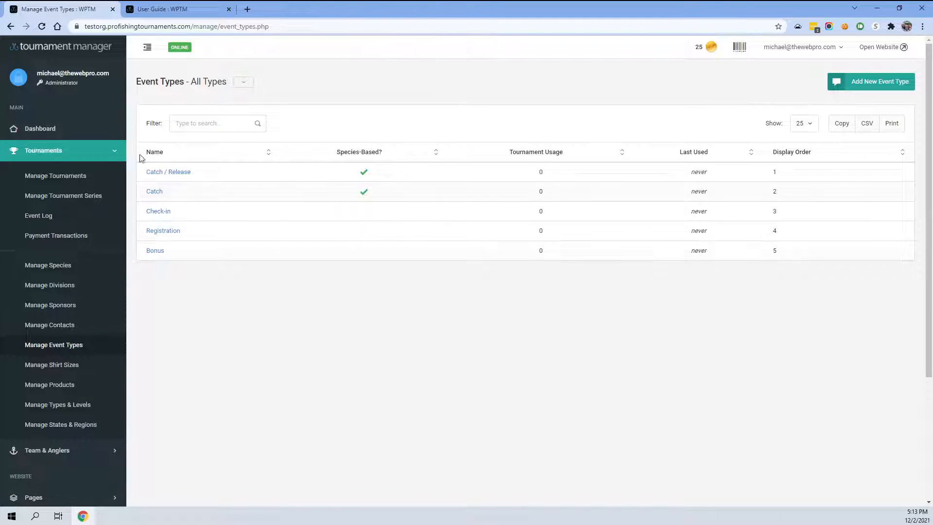
- Return to the tournament event log and browse the event type choices for a new event
{"action": "left_click", "coordinate": [10, 27]}
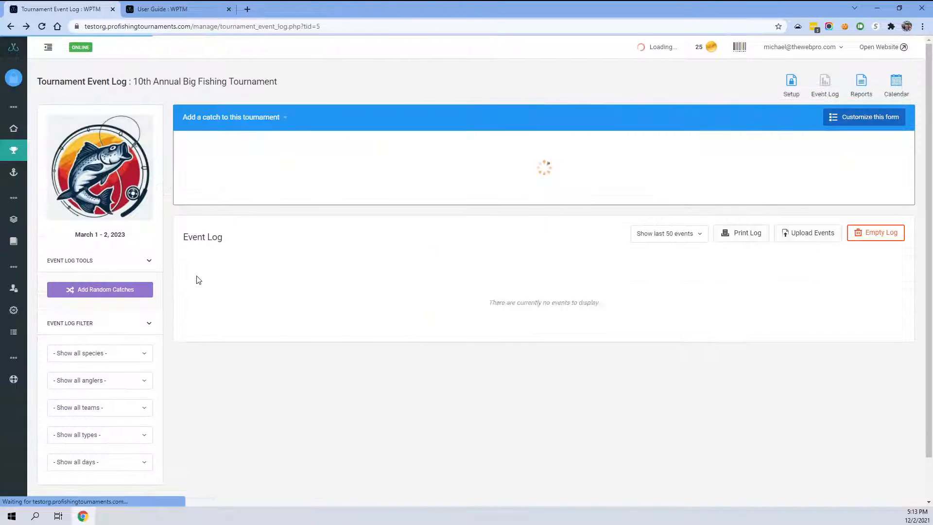
{"action": "left_click", "coordinate": [232, 151]}
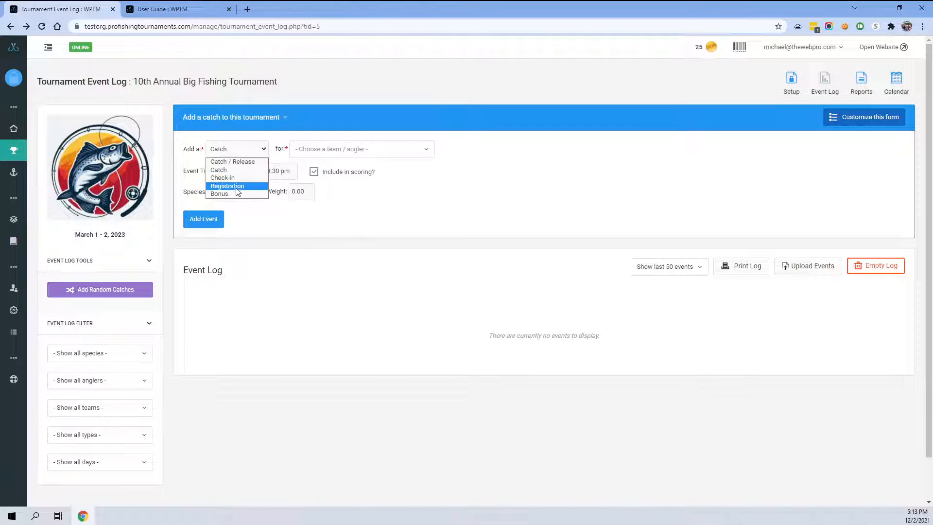
{"action": "left_click", "coordinate": [557, 192]}
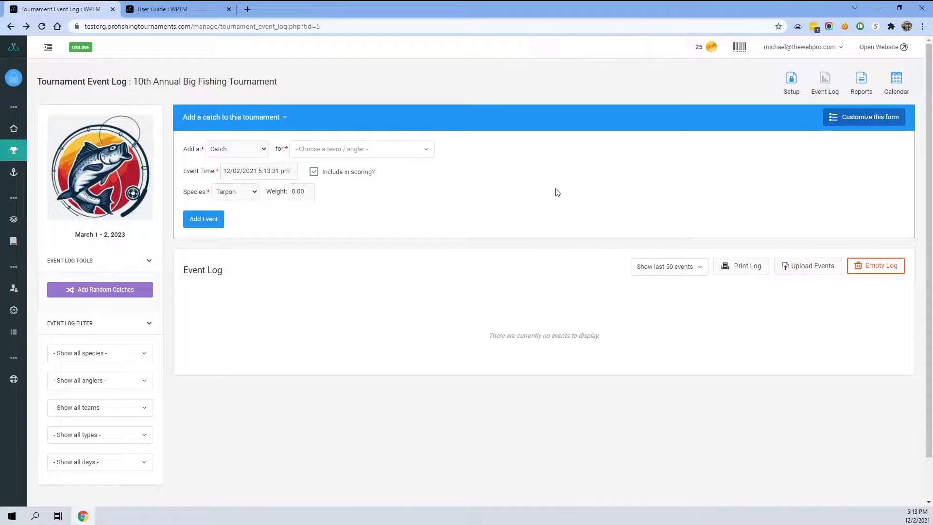
{"action": "left_click", "coordinate": [231, 152]}
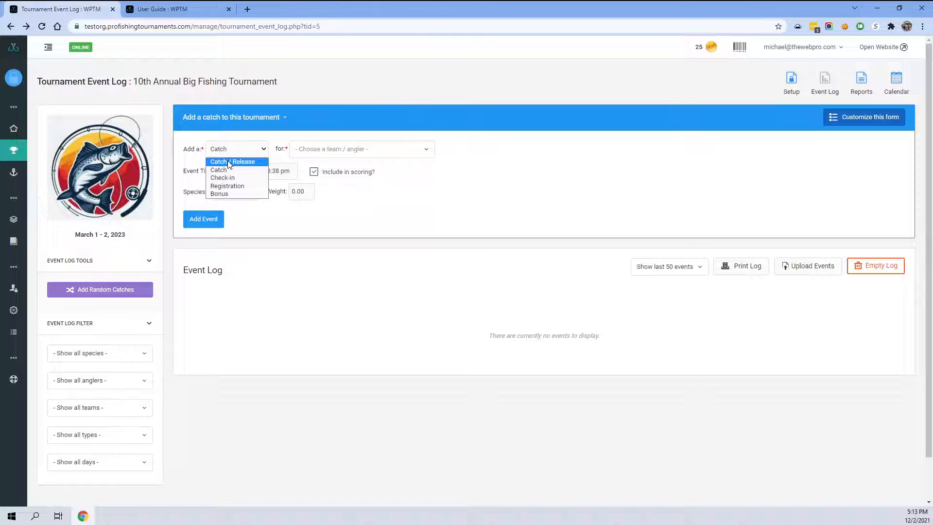
{"action": "left_click", "coordinate": [376, 170]}
- Customize the Add Event form with default event type Catch / Release and an event count of 3 events
{"action": "left_click", "coordinate": [832, 118]}
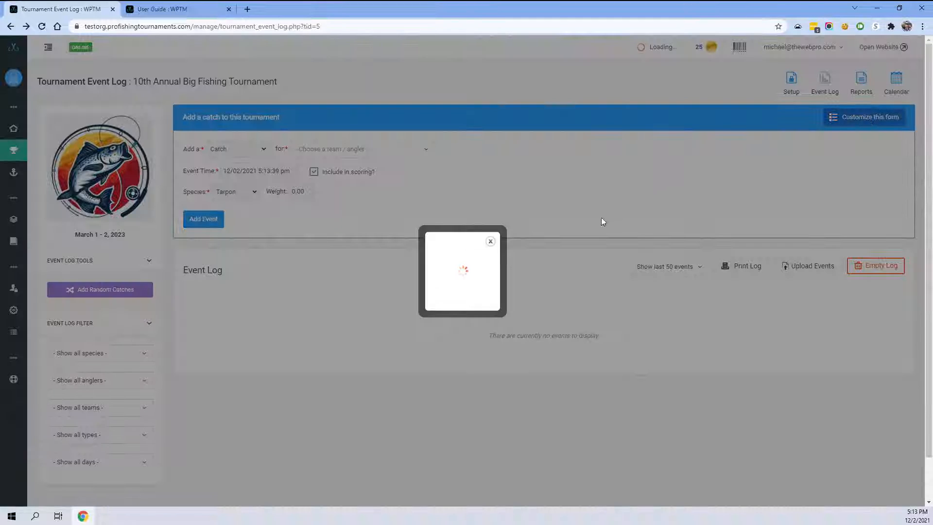
{"action": "left_click", "coordinate": [374, 206]}
{"action": "left_click", "coordinate": [372, 215]}
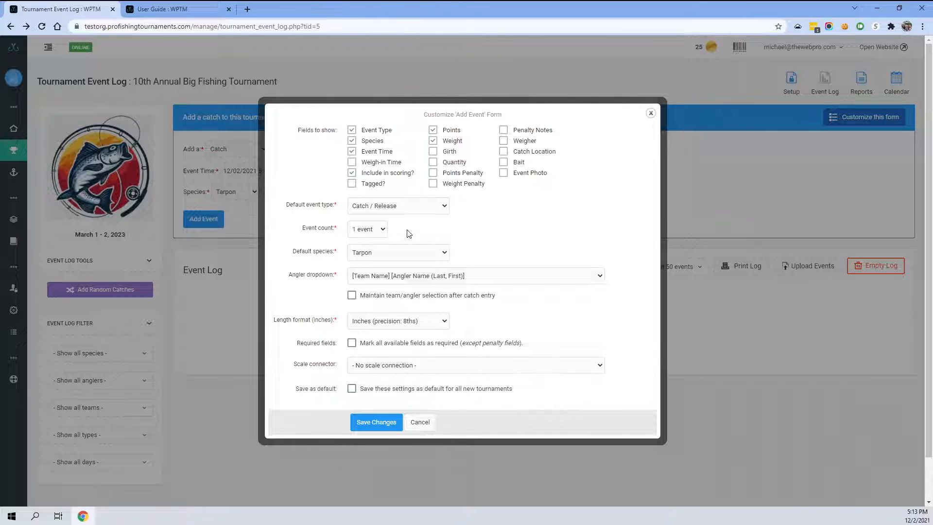
{"action": "left_click", "coordinate": [367, 229]}
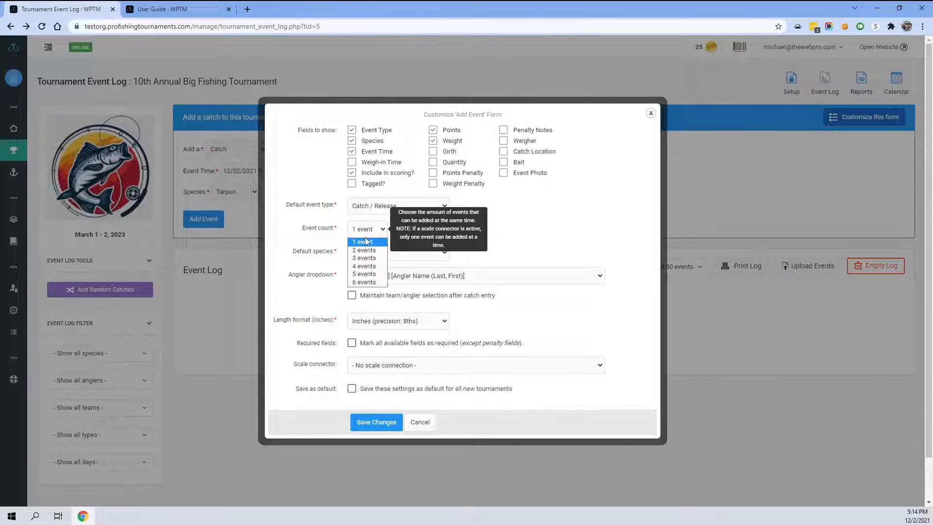
{"action": "left_click", "coordinate": [365, 258]}
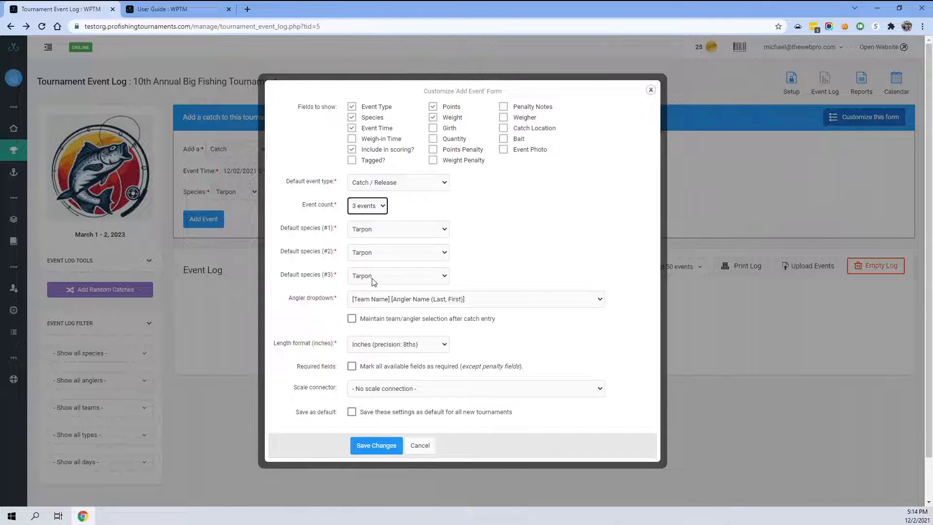
- Set default species #2 to Blue Marlin and #3 to Sailfish, then save the form changes
{"action": "left_click", "coordinate": [379, 252]}
{"action": "left_click", "coordinate": [386, 273]}
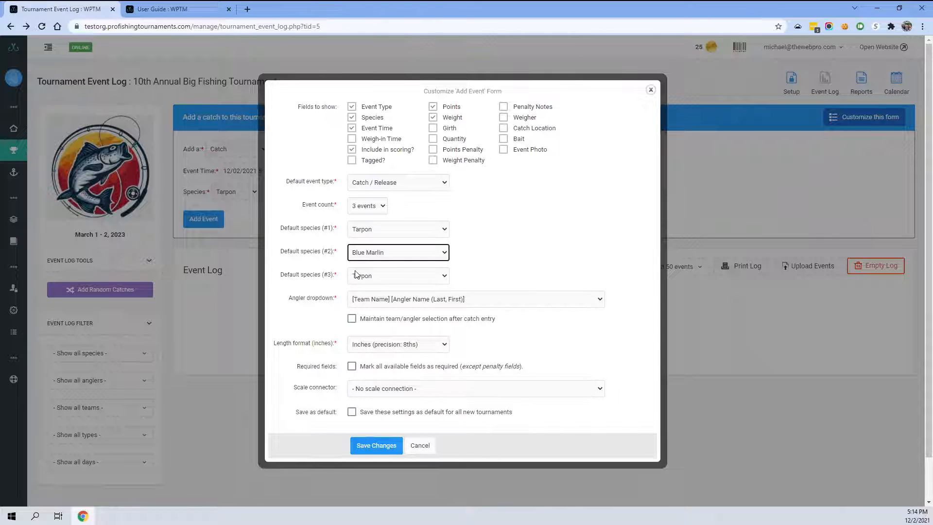
{"action": "left_click", "coordinate": [369, 276]}
{"action": "left_click", "coordinate": [363, 304]}
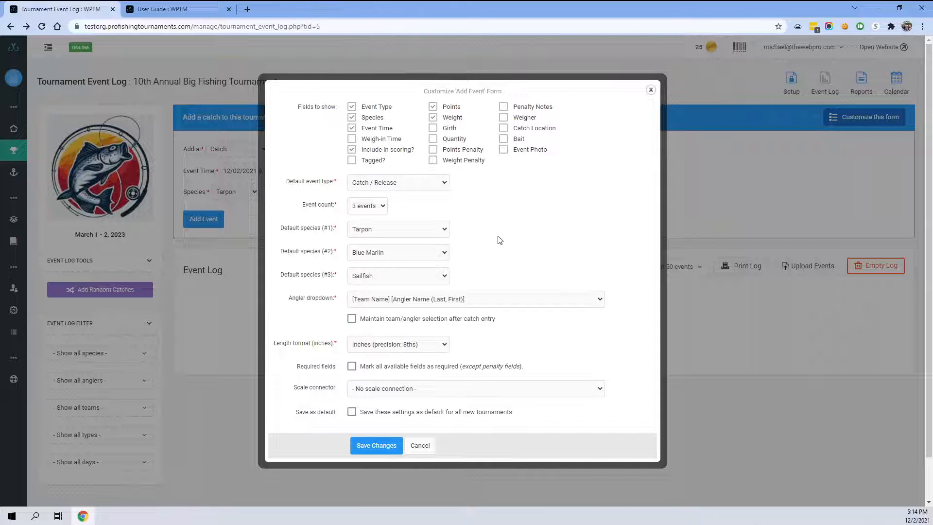
{"action": "left_click", "coordinate": [369, 446]}
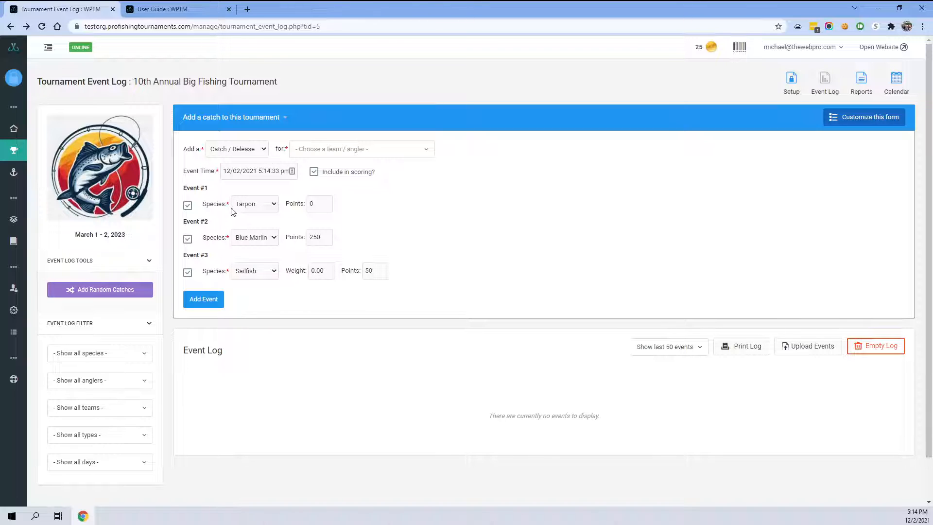
- Toggle the event checkboxes so only Event #2 stays selected for adding
{"action": "left_click", "coordinate": [188, 273]}
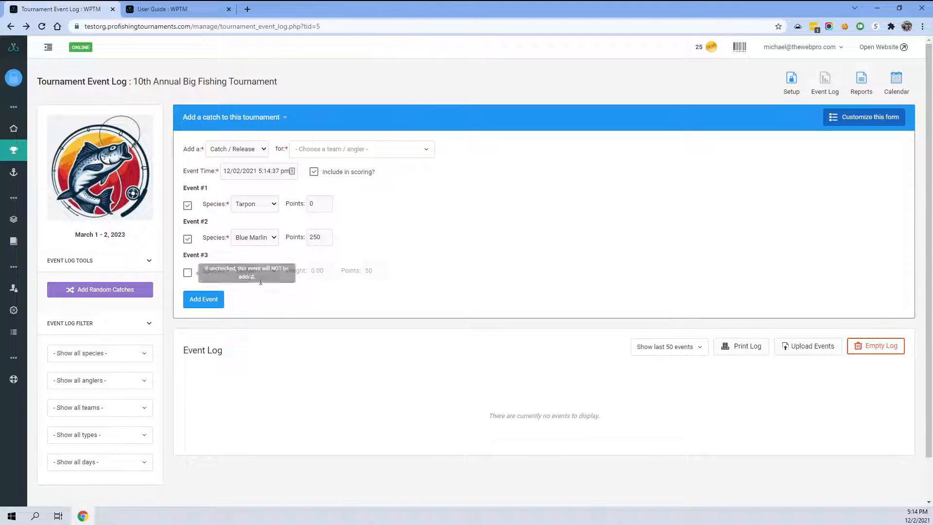
{"action": "left_click", "coordinate": [188, 273]}
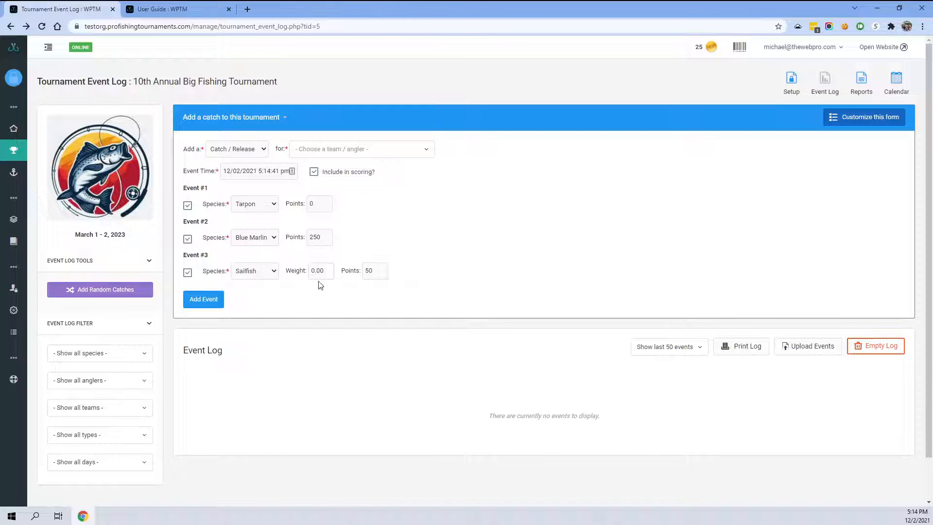
{"action": "left_click", "coordinate": [188, 272]}
{"action": "left_click", "coordinate": [188, 239]}
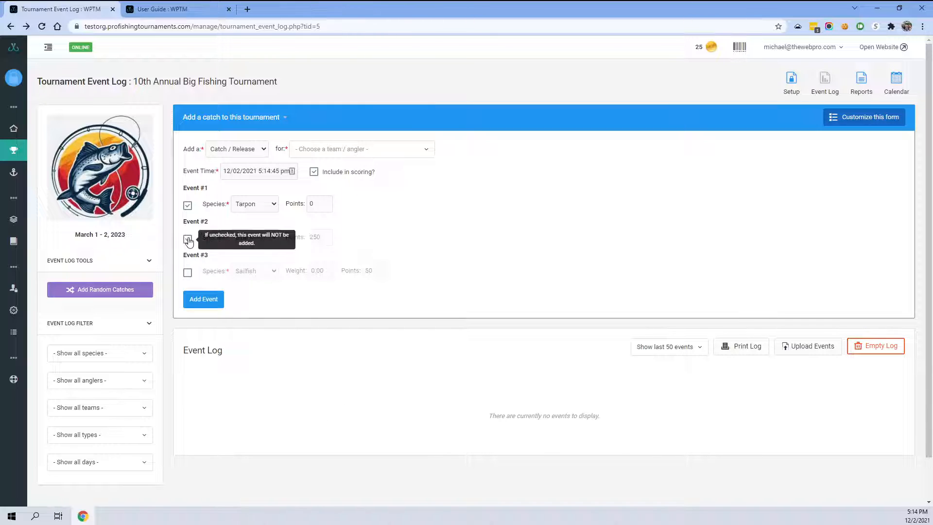
{"action": "left_click", "coordinate": [187, 205]}
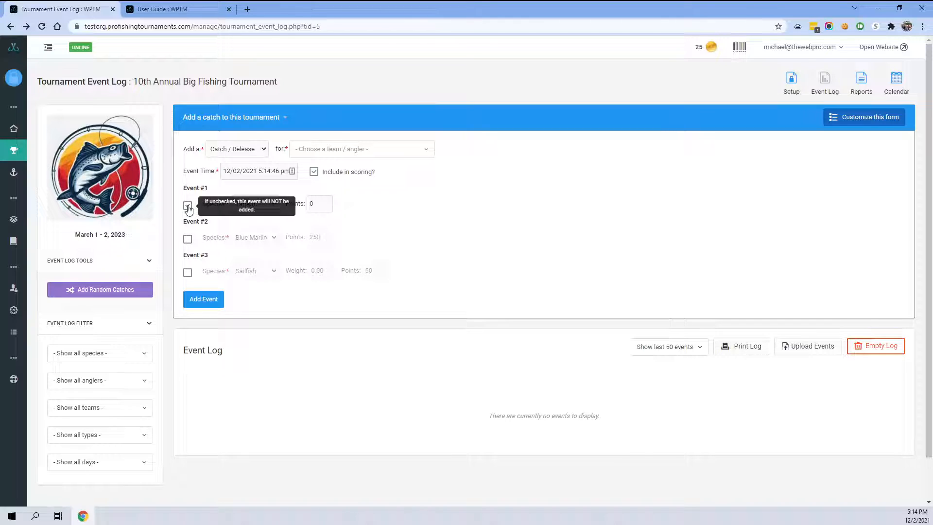
{"action": "left_click", "coordinate": [188, 239]}
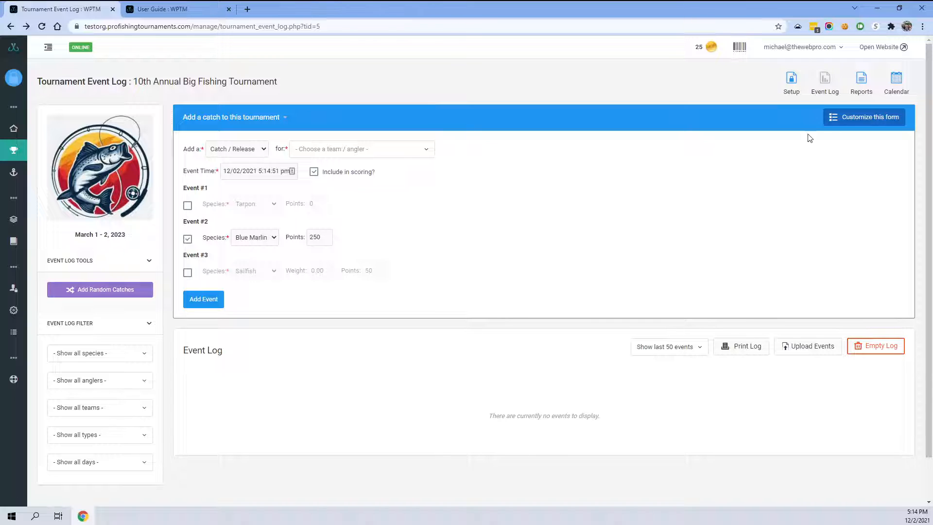
- Reset the Add Event form's event count to 1 event and save the changes
{"action": "left_click", "coordinate": [845, 118]}
{"action": "left_click", "coordinate": [365, 206]}
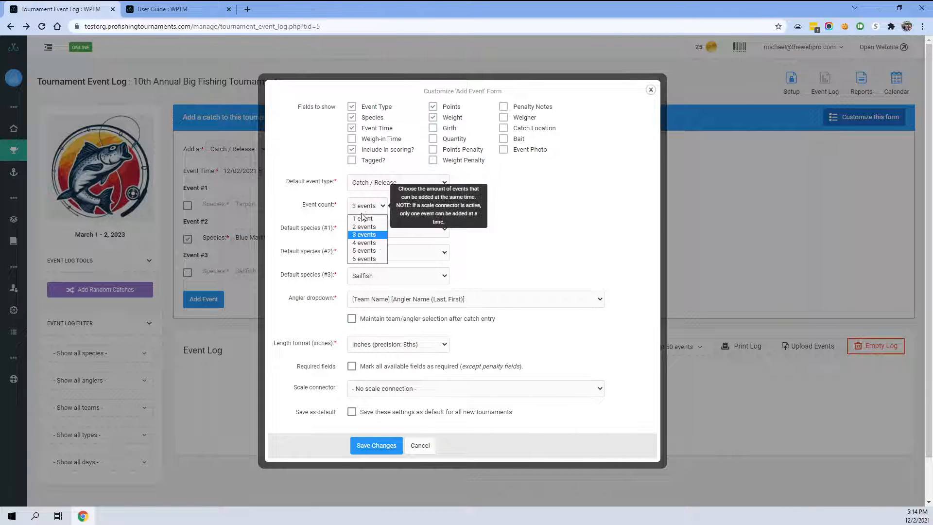
{"action": "left_click", "coordinate": [364, 218]}
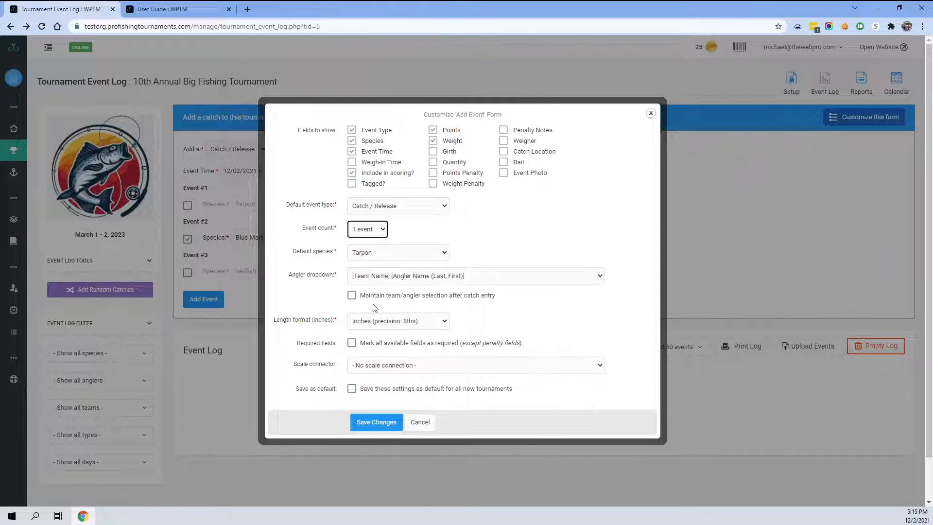
{"action": "left_click", "coordinate": [376, 421]}
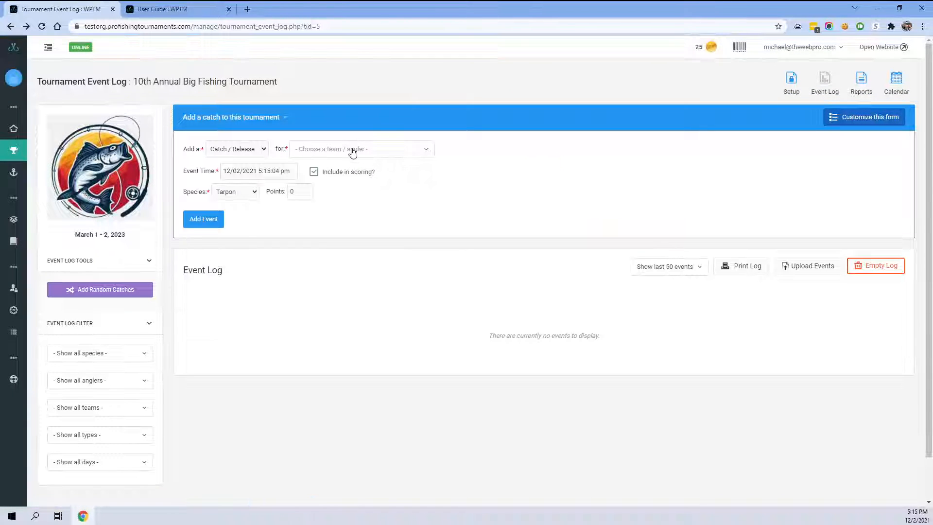
- Choose the second Test Boat 1 angler in the team/angler field
{"action": "left_click", "coordinate": [353, 150]}
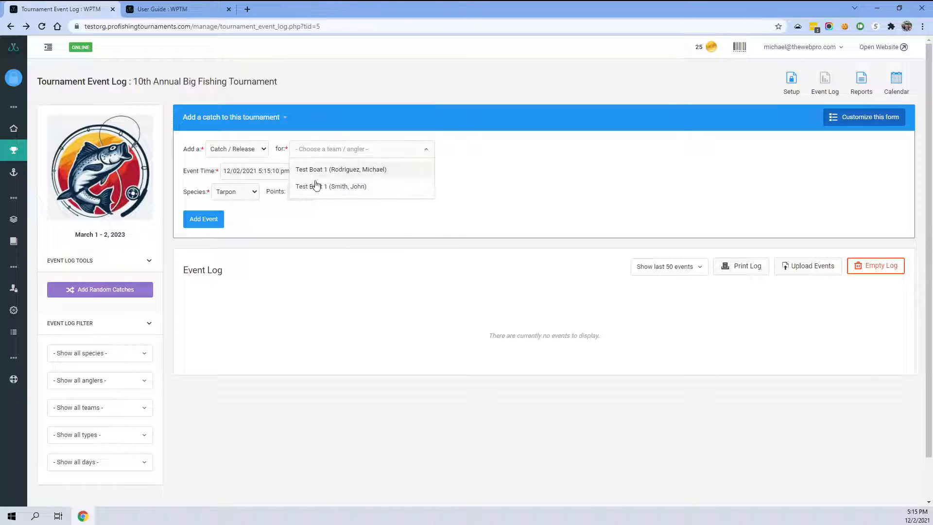
{"action": "left_click", "coordinate": [345, 188]}
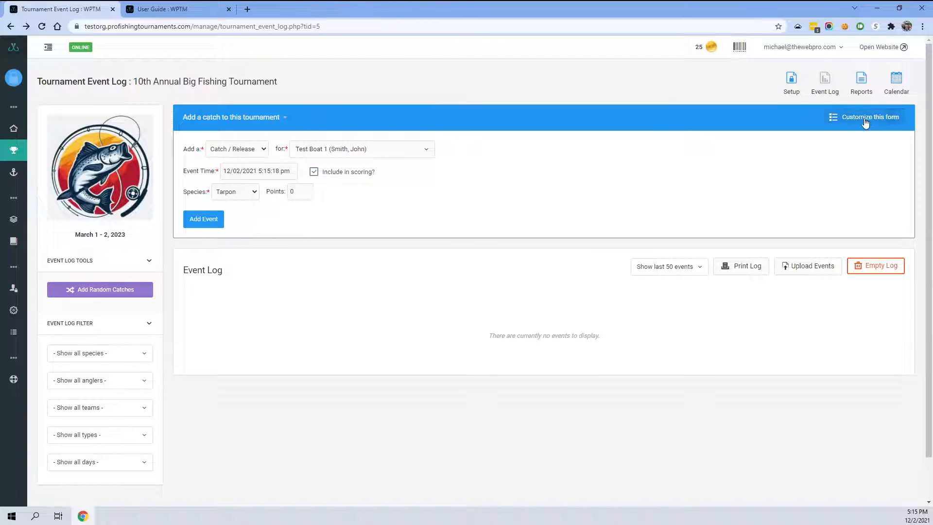
- Change the angler dropdown format to [Angler Name (First Last)] and save the form customization
{"action": "left_click", "coordinate": [885, 117]}
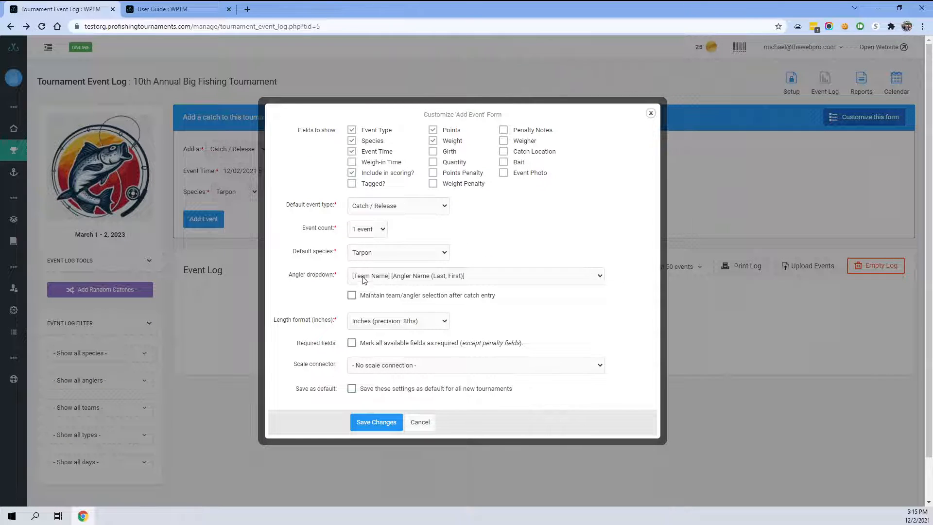
{"action": "left_click", "coordinate": [480, 279]}
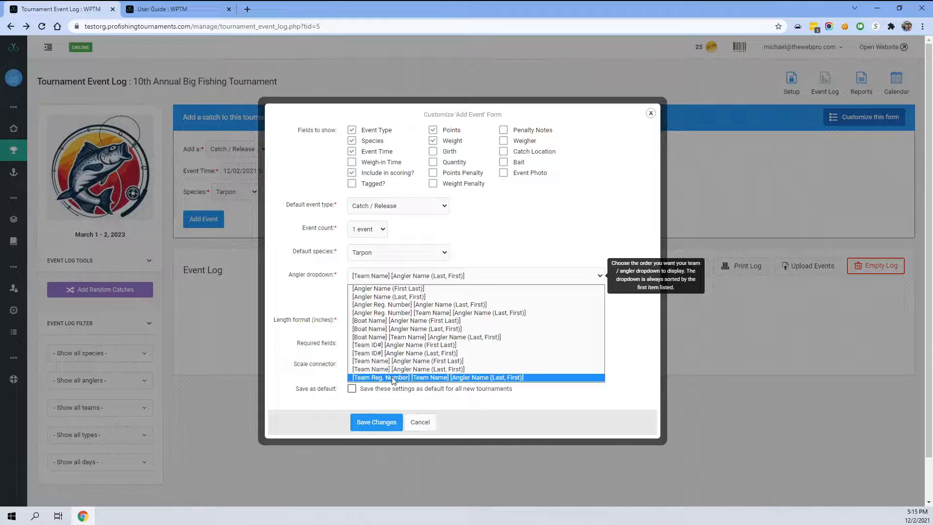
{"action": "left_click", "coordinate": [380, 289]}
{"action": "left_click", "coordinate": [382, 422]}
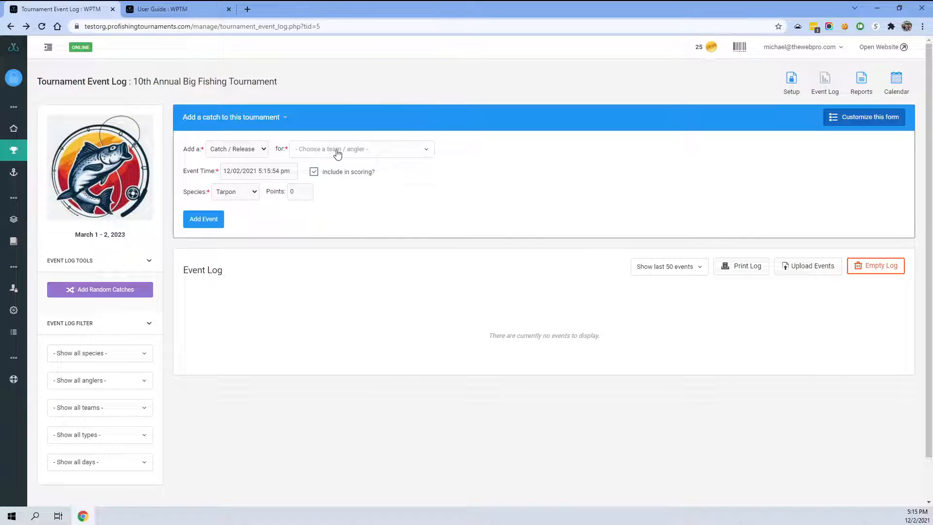
- Change the angler dropdown format to [Team Name] [Angler Name (Last, First)] and save the form customization
{"action": "left_click", "coordinate": [337, 149]}
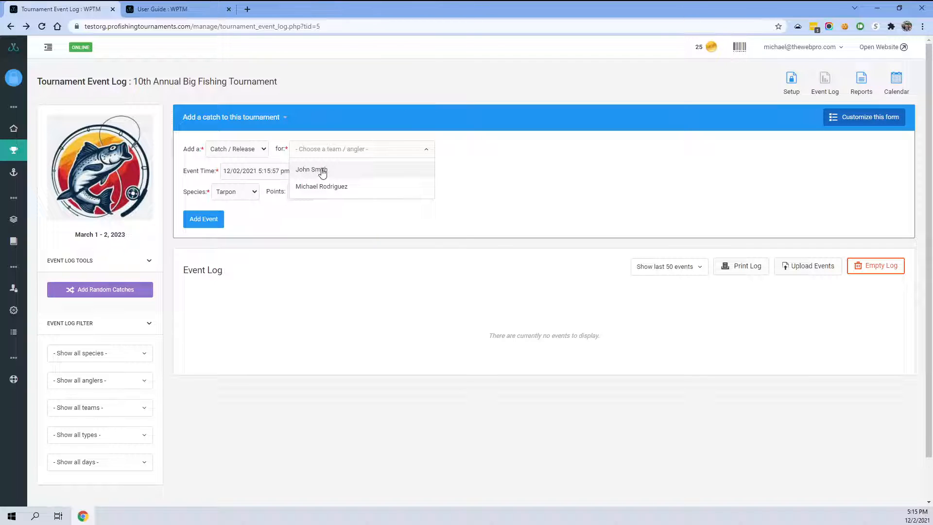
{"action": "left_click", "coordinate": [834, 117]}
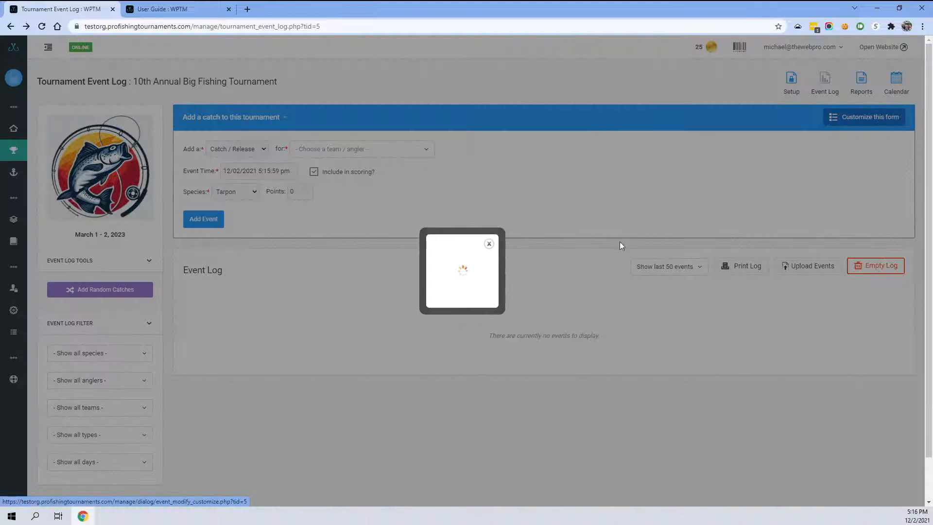
{"action": "left_click", "coordinate": [353, 276]}
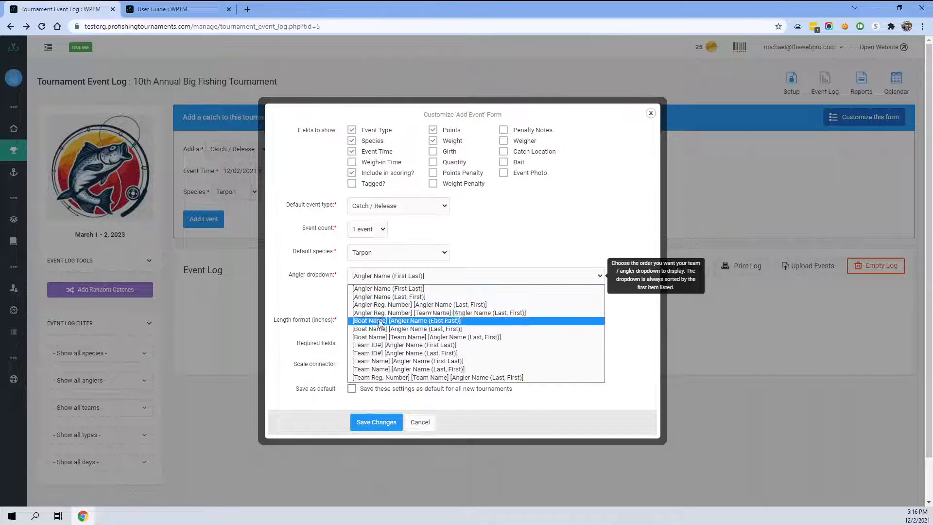
{"action": "left_click", "coordinate": [408, 369]}
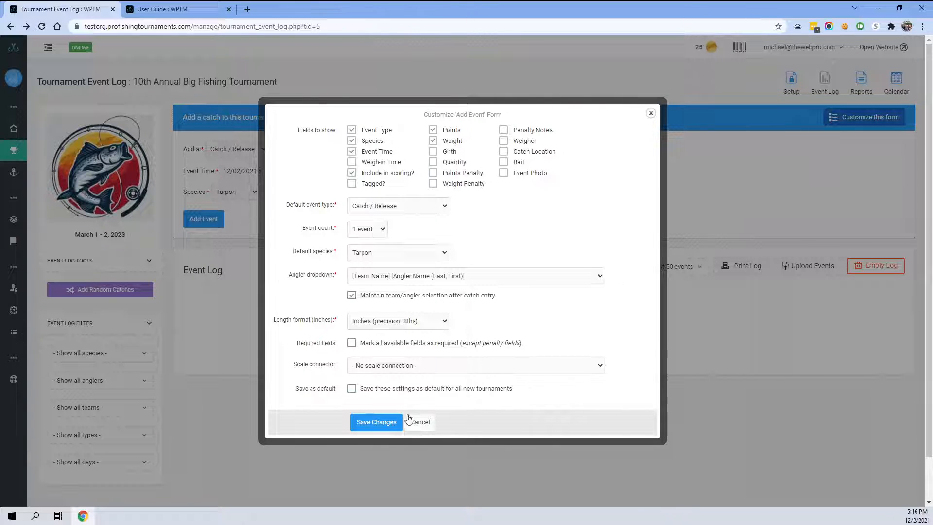
{"action": "left_click", "coordinate": [383, 422]}
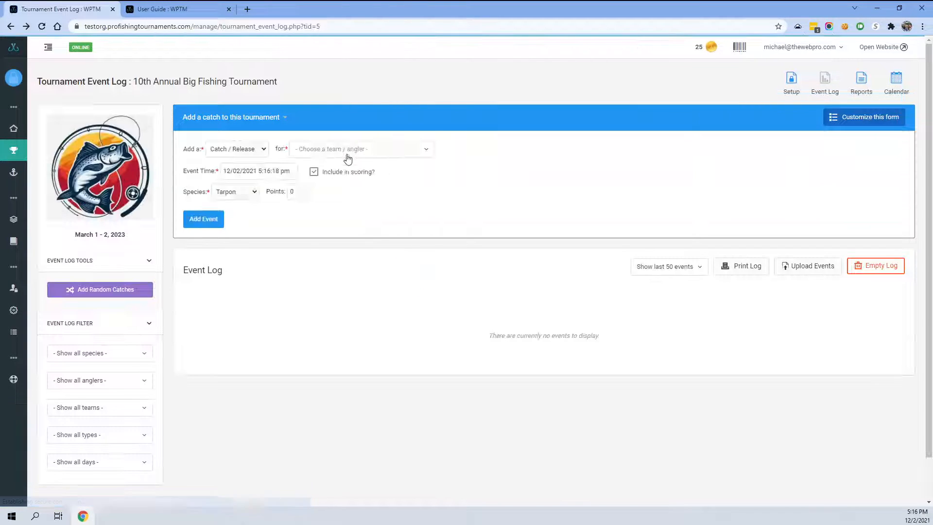
- Try adding a catch for Test Boat 1 (Smith, John) and reselect an angler in the team/angler field
{"action": "left_click", "coordinate": [345, 155]}
{"action": "left_click", "coordinate": [337, 187]}
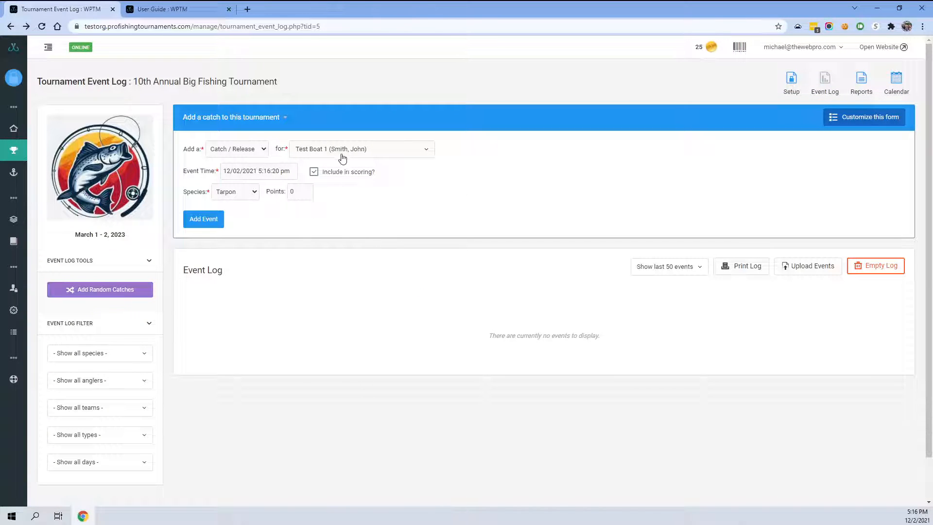
{"action": "left_click", "coordinate": [196, 219]}
{"action": "left_click", "coordinate": [327, 150]}
{"action": "left_click", "coordinate": [335, 168]}
- Turn off keeping the team/angler selection after catch entry in the form customization
{"action": "left_click", "coordinate": [864, 117]}
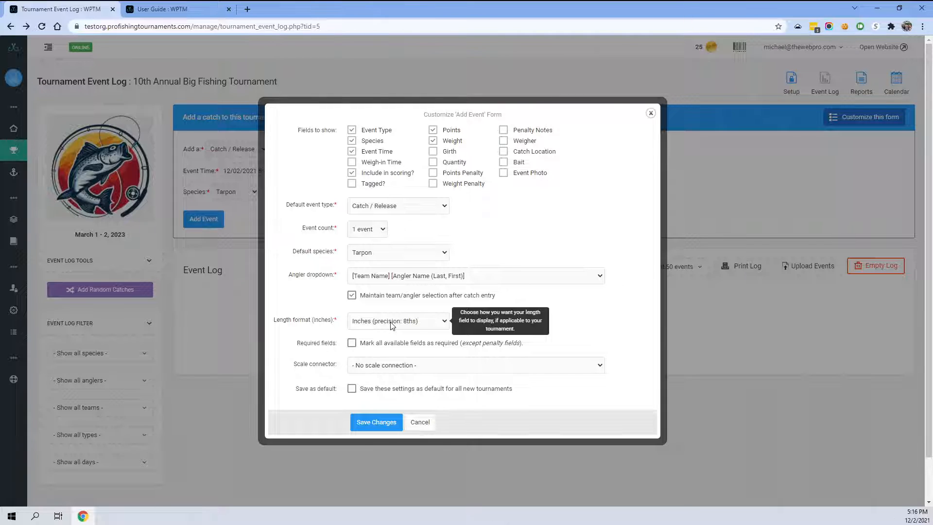
{"action": "left_click", "coordinate": [351, 295]}
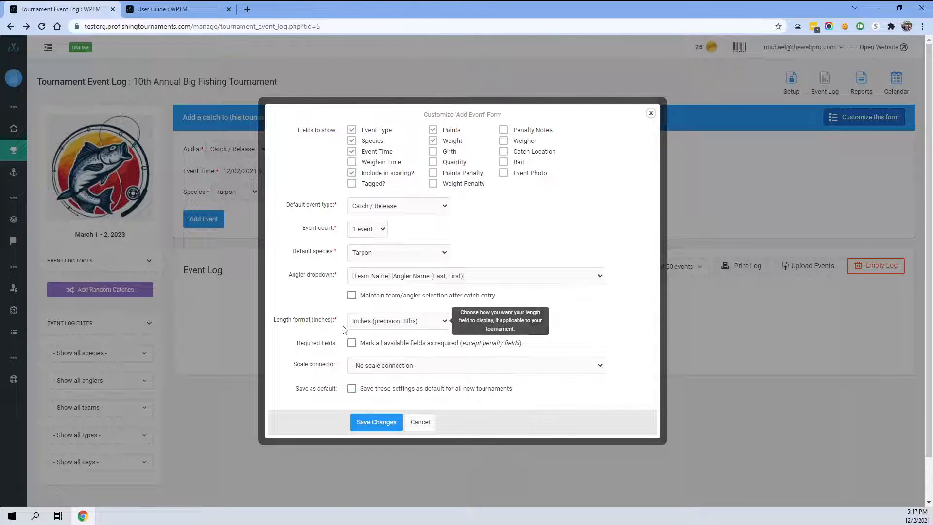
- Set the length format to Inches (precision: 4ths)
{"action": "left_click", "coordinate": [373, 323]}
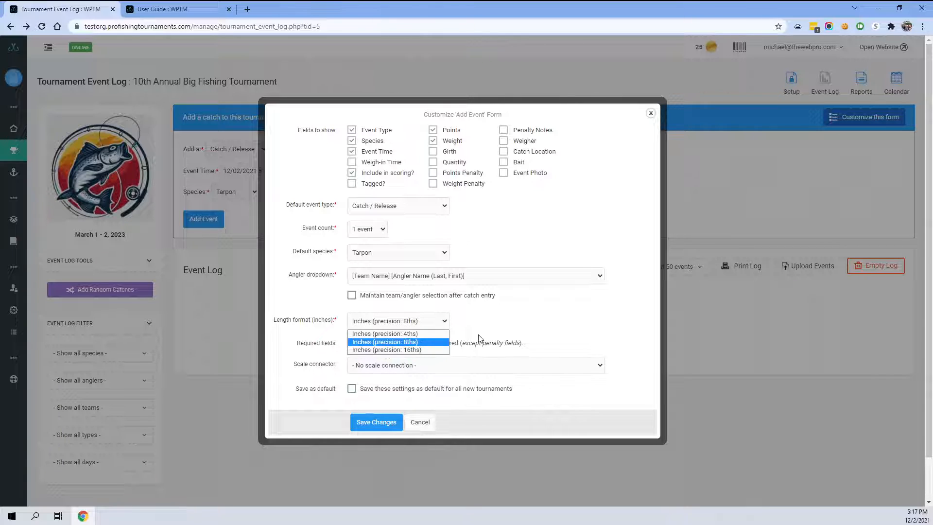
{"action": "left_click", "coordinate": [486, 322]}
{"action": "left_click", "coordinate": [408, 323]}
{"action": "left_click", "coordinate": [405, 333]}
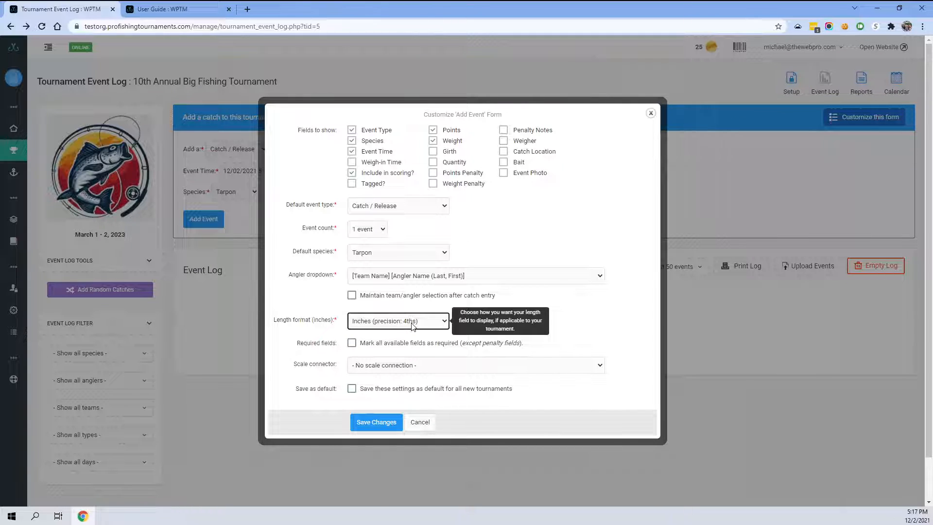
- Re-enable keeping the team/angler selection and set the length format back to Inches (precision: 8ths)
{"action": "left_click", "coordinate": [411, 323]}
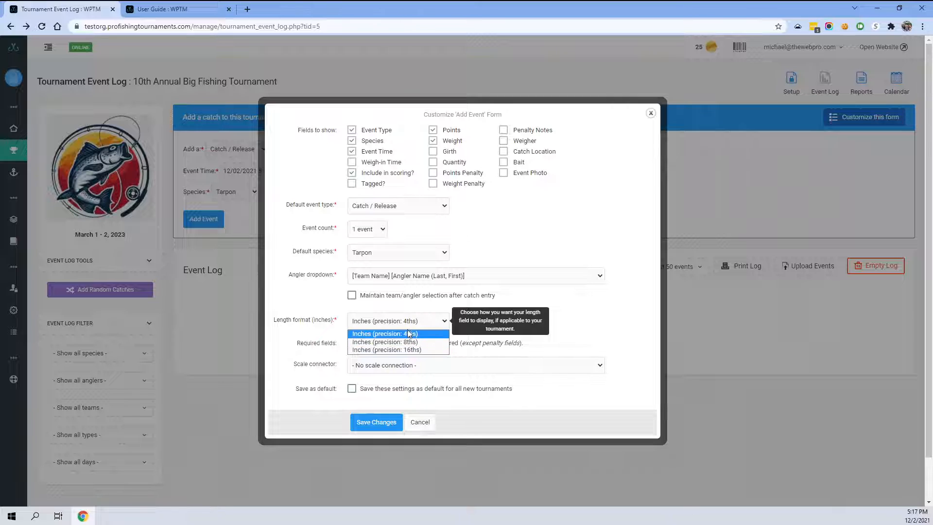
{"action": "left_click", "coordinate": [486, 298]}
{"action": "left_click", "coordinate": [420, 322]}
{"action": "left_click", "coordinate": [409, 342]}
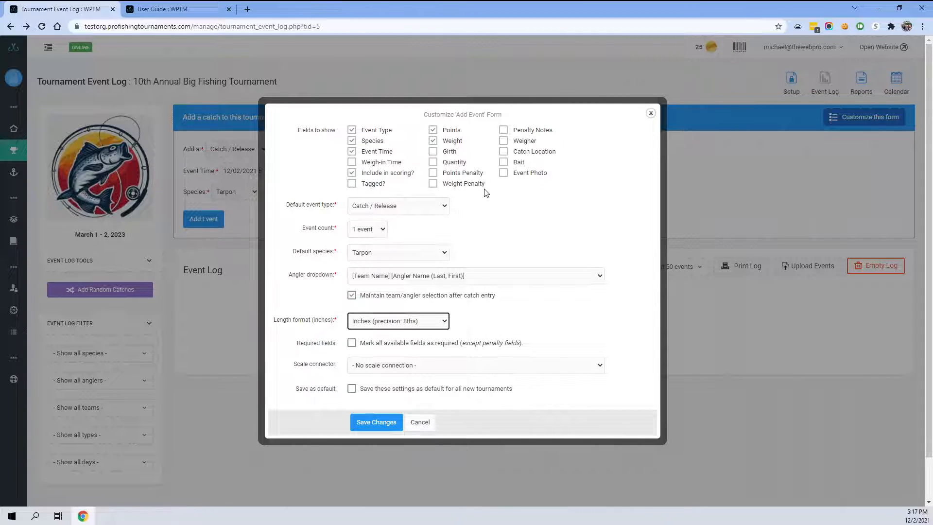
- Toggle marking all available fields as required on and off again
{"action": "left_click", "coordinate": [434, 141]}
{"action": "left_click", "coordinate": [352, 343]}
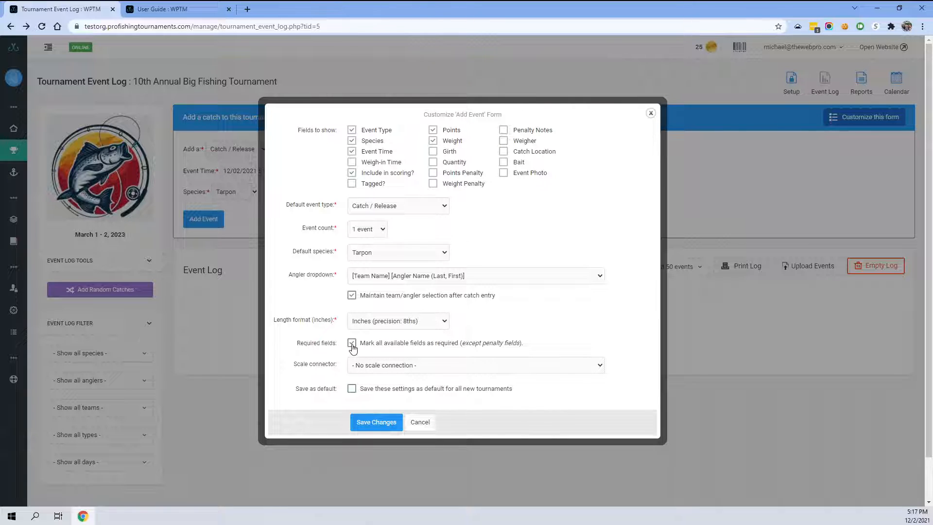
{"action": "left_click", "coordinate": [352, 343]}
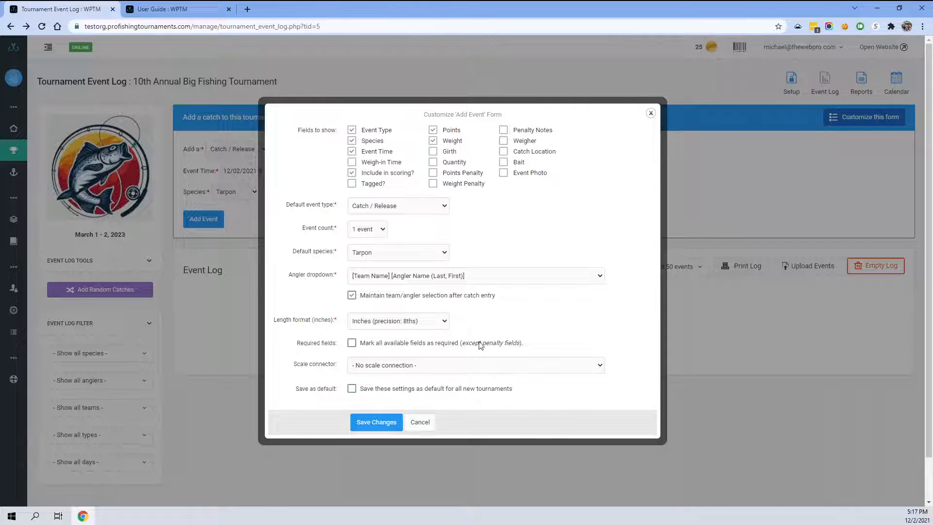
- Select Pro Tournament Scales™ CS19 or Model 357 as the scale connector, review its connection help, and save
{"action": "left_click", "coordinate": [379, 368]}
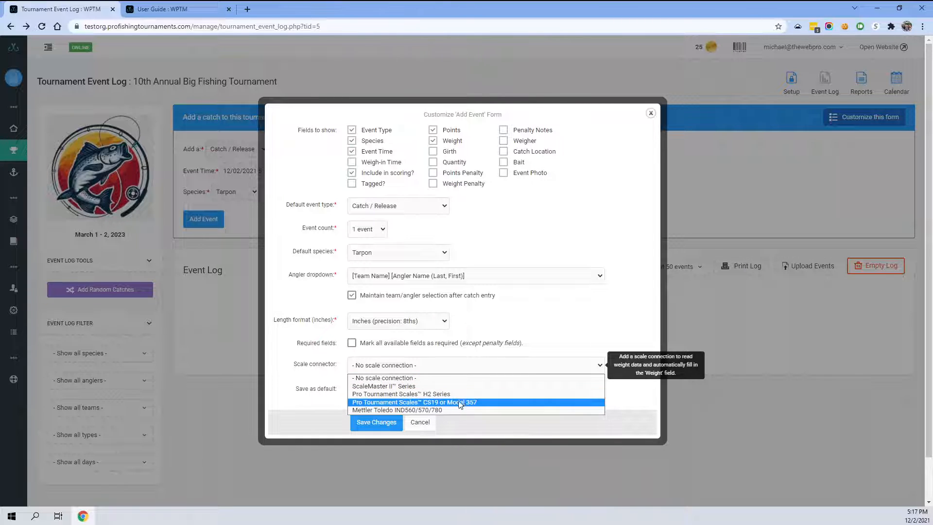
{"action": "left_click", "coordinate": [432, 402]}
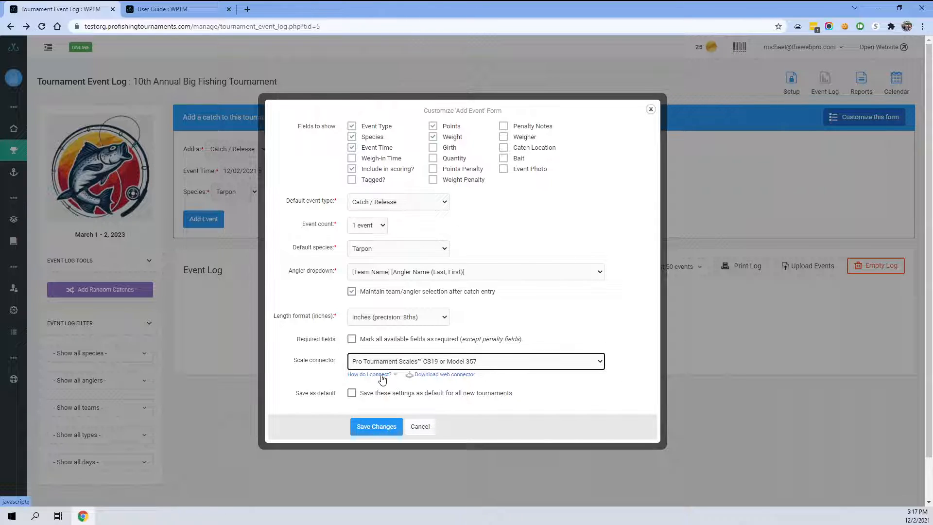
{"action": "left_click", "coordinate": [384, 374]}
{"action": "scroll", "coordinate": [373, 322], "scroll_direction": "down", "scroll_amount": 2}
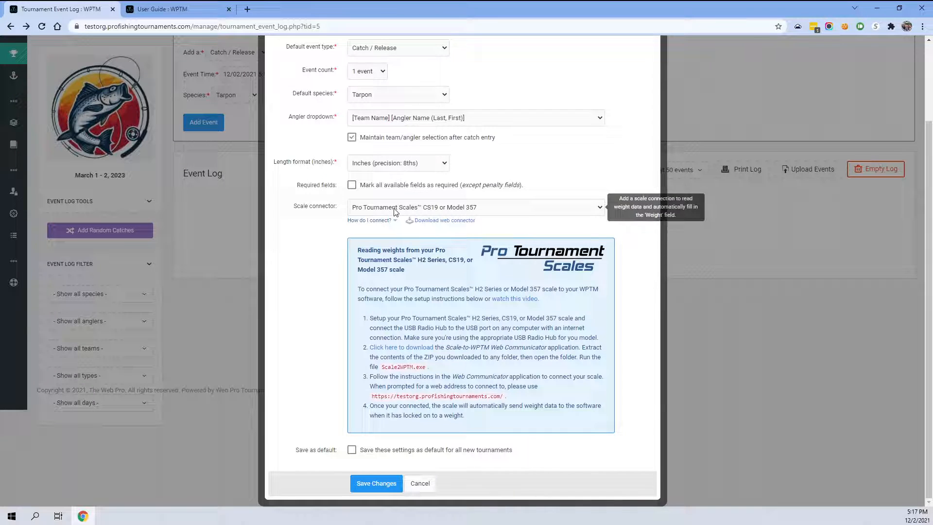
{"action": "left_click", "coordinate": [372, 220]}
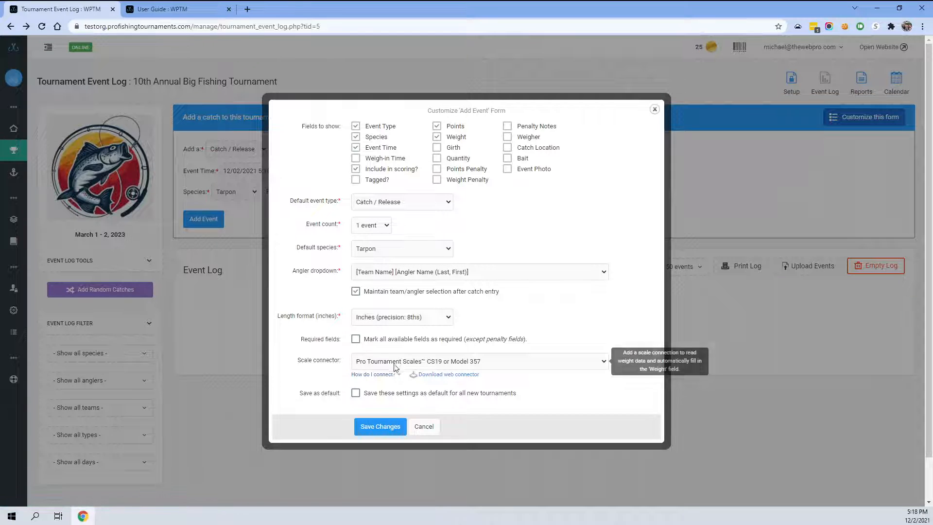
{"action": "left_click", "coordinate": [380, 430]}
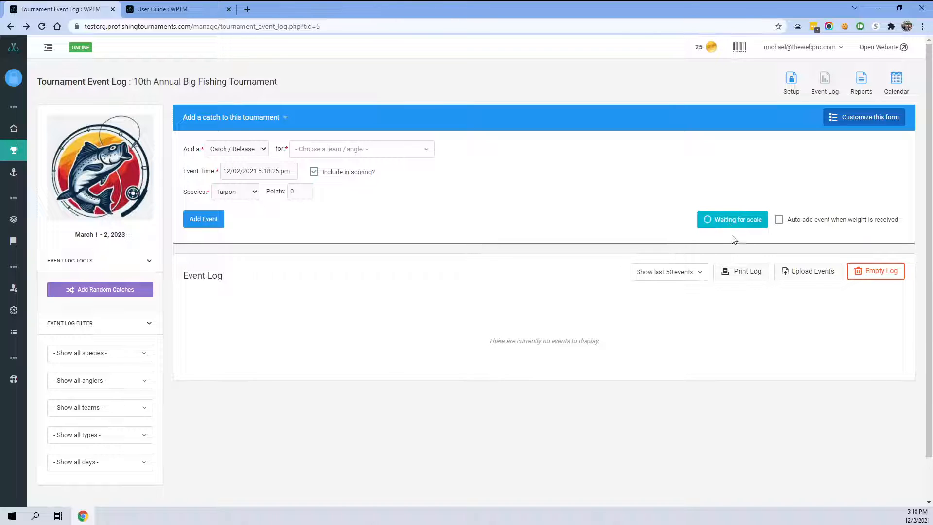
- Reopen the form customization and switch the scale connector to ScaleMaster II™ Series, reviewing its instructions
{"action": "left_click", "coordinate": [863, 116]}
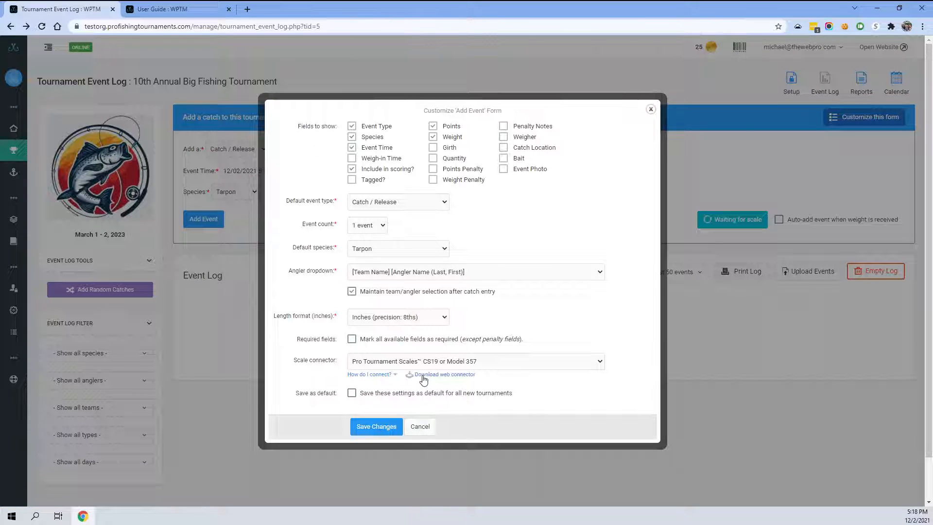
{"action": "left_click", "coordinate": [387, 375]}
{"action": "scroll", "coordinate": [485, 340], "scroll_direction": "down", "scroll_amount": 3}
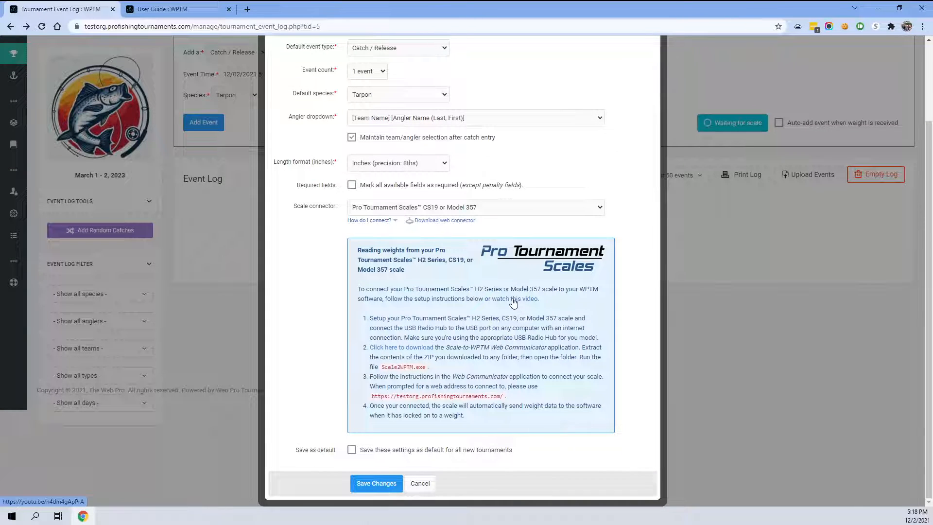
{"action": "left_click", "coordinate": [423, 208]}
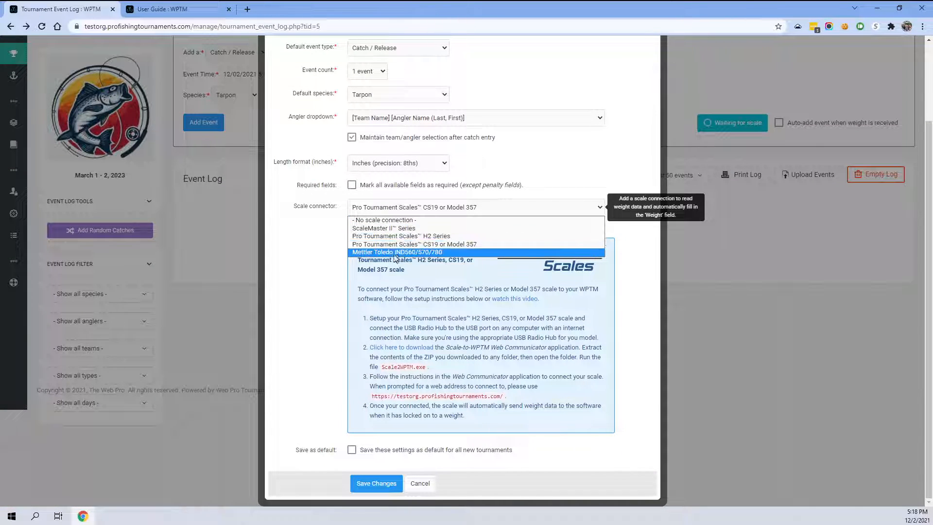
{"action": "left_click", "coordinate": [391, 229]}
{"action": "scroll", "coordinate": [418, 292], "scroll_direction": "up", "scroll_amount": 2}
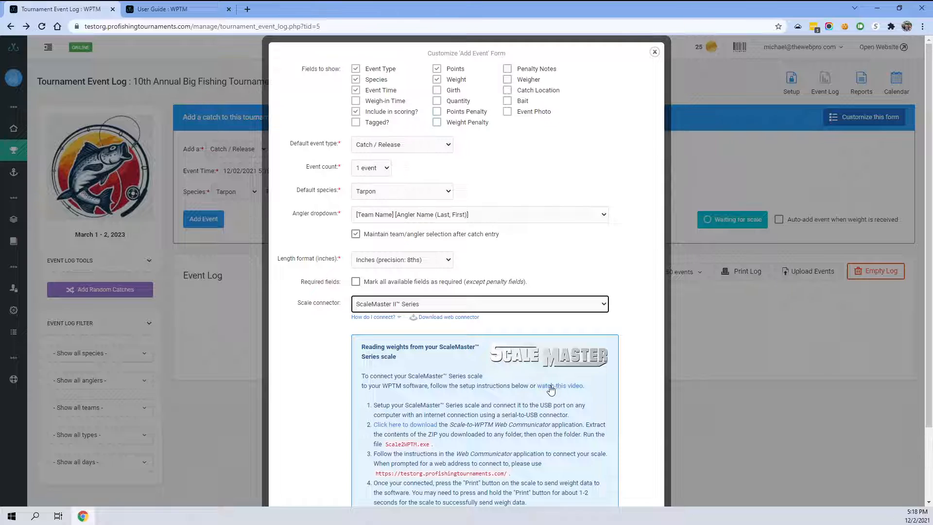
{"action": "scroll", "coordinate": [457, 402], "scroll_direction": "down", "scroll_amount": 1}
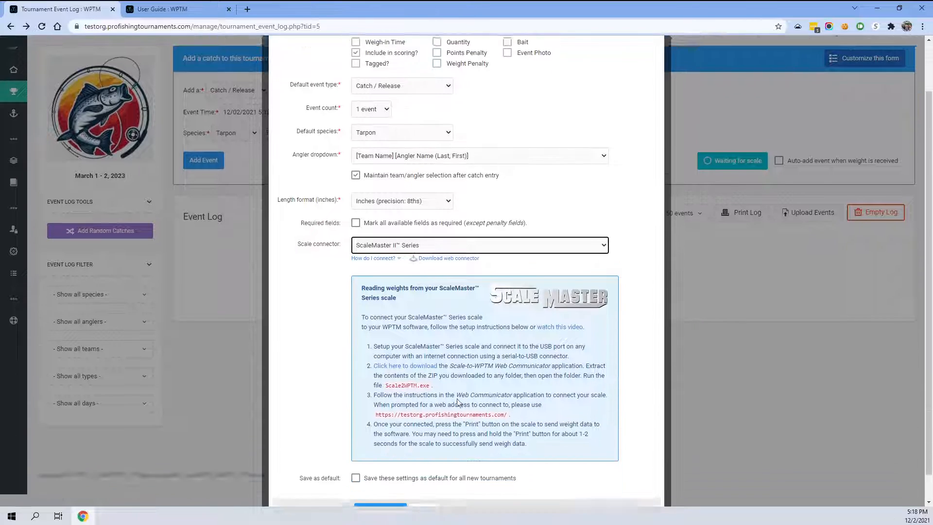
{"action": "scroll", "coordinate": [457, 402], "scroll_direction": "up", "scroll_amount": 1}
{"action": "left_click", "coordinate": [380, 318]}
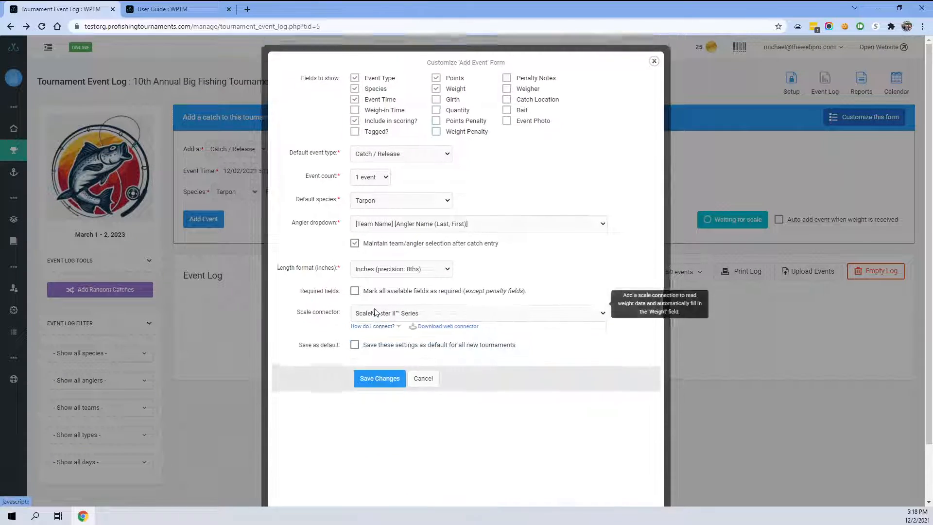
- Set the scale connector to No scale connection, leave save-as-default unchecked, and save the changes
{"action": "left_click", "coordinate": [375, 361]}
{"action": "left_click", "coordinate": [381, 376]}
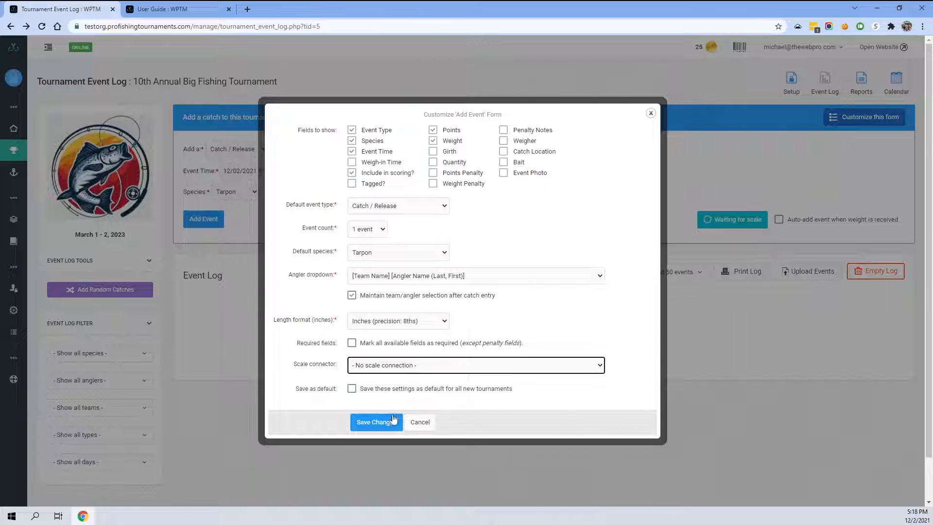
{"action": "left_click", "coordinate": [352, 391]}
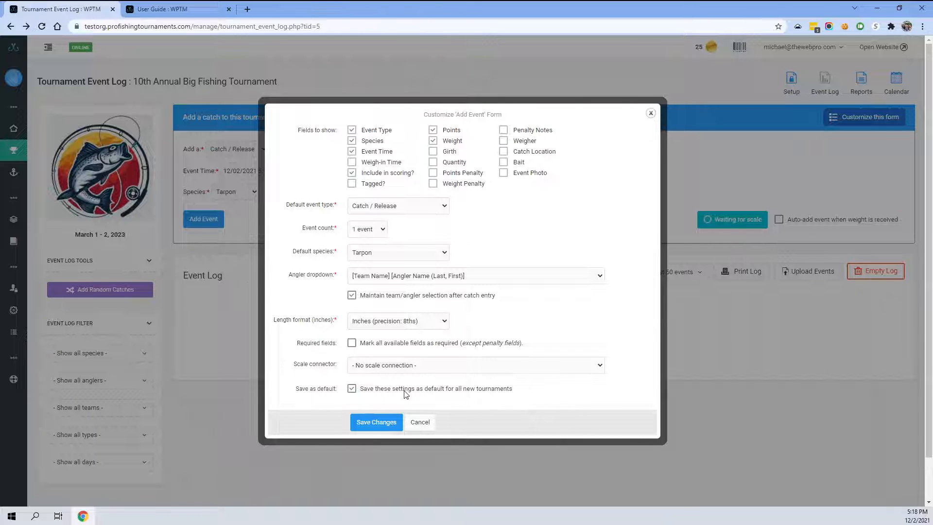
{"action": "left_click", "coordinate": [351, 389]}
{"action": "left_click", "coordinate": [375, 422]}
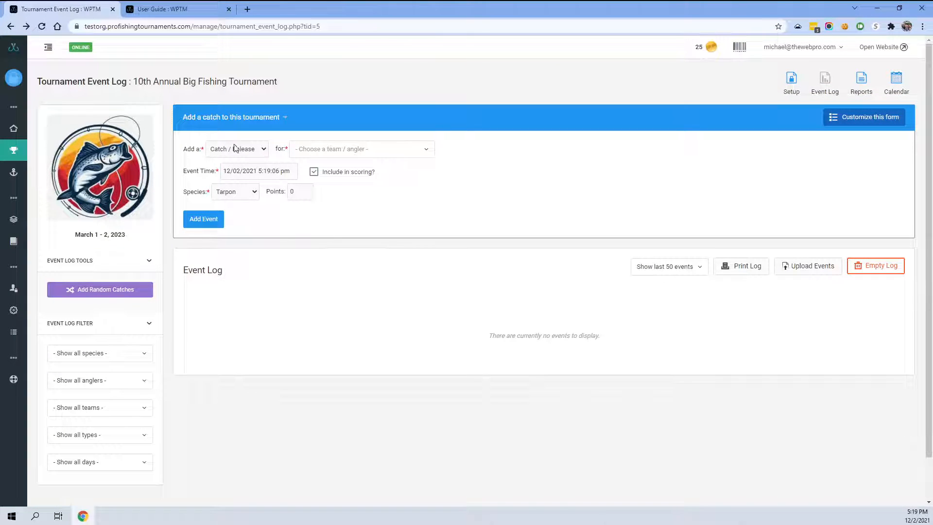
- Switch the event type to Catch and back to Catch / Release
{"action": "left_click", "coordinate": [229, 150]}
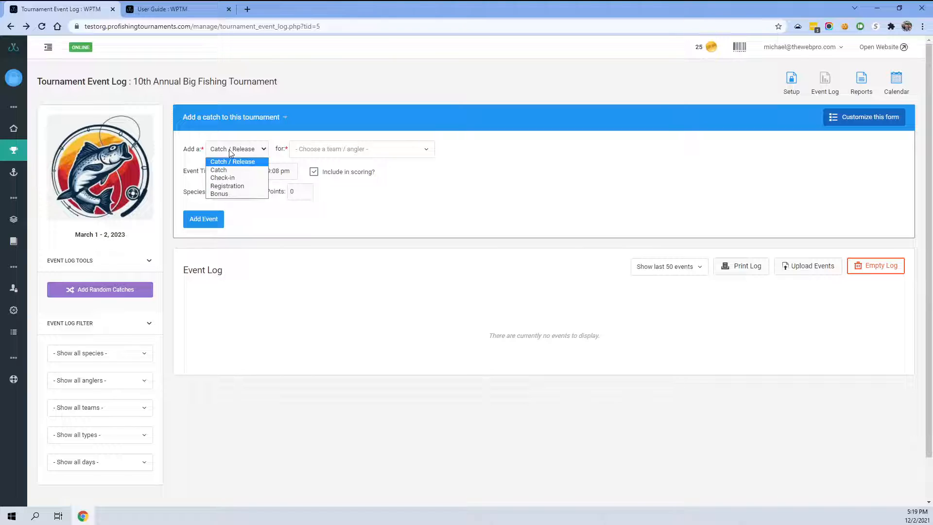
{"action": "left_click", "coordinate": [233, 170]}
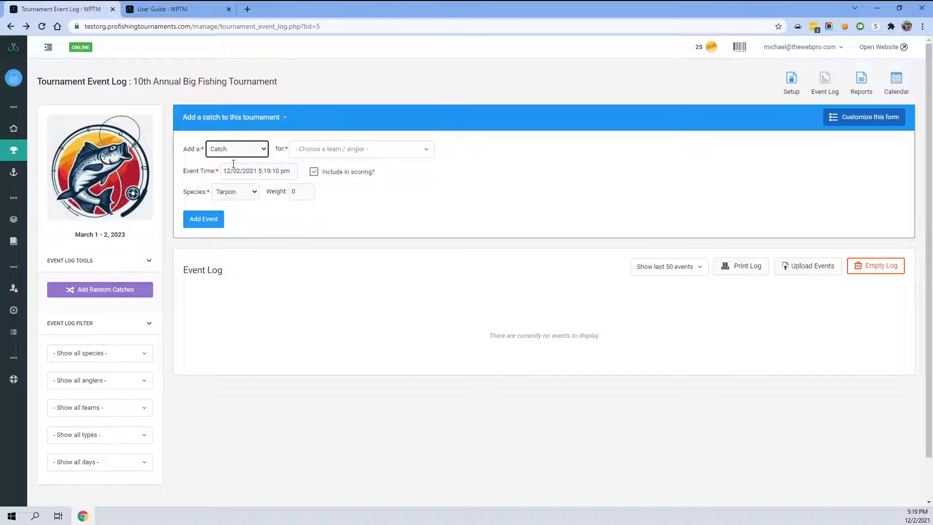
{"action": "left_click", "coordinate": [237, 151]}
{"action": "left_click", "coordinate": [238, 161]}
- Add a Catch / Release event for Test Boat 1 (Smith, John) with Blue Marlin as the species
{"action": "left_click", "coordinate": [308, 150]}
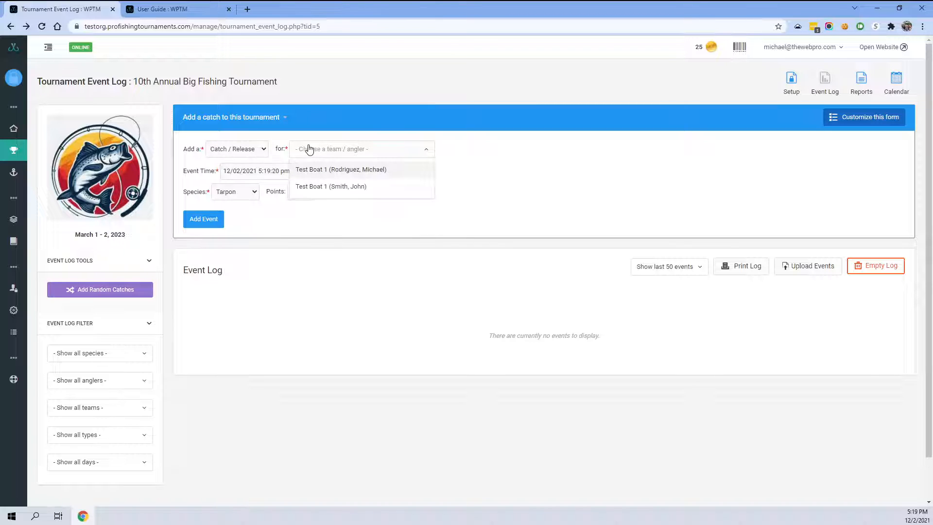
{"action": "left_click", "coordinate": [337, 189]}
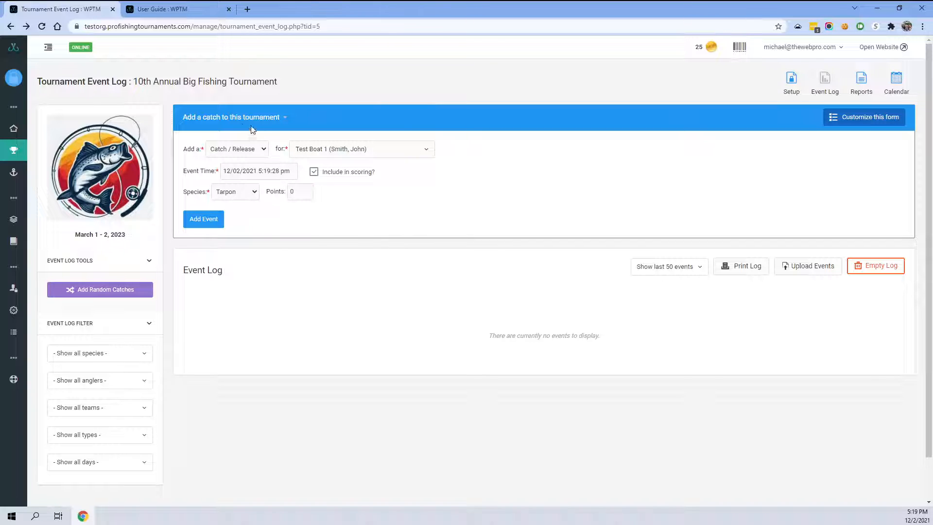
{"action": "left_click", "coordinate": [243, 188]}
{"action": "left_click", "coordinate": [237, 207]}
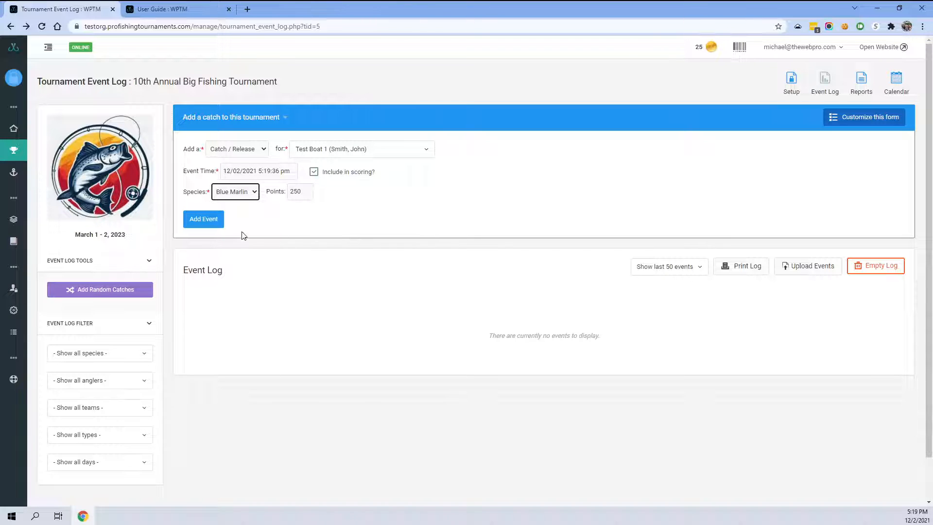
{"action": "left_click", "coordinate": [212, 221]}
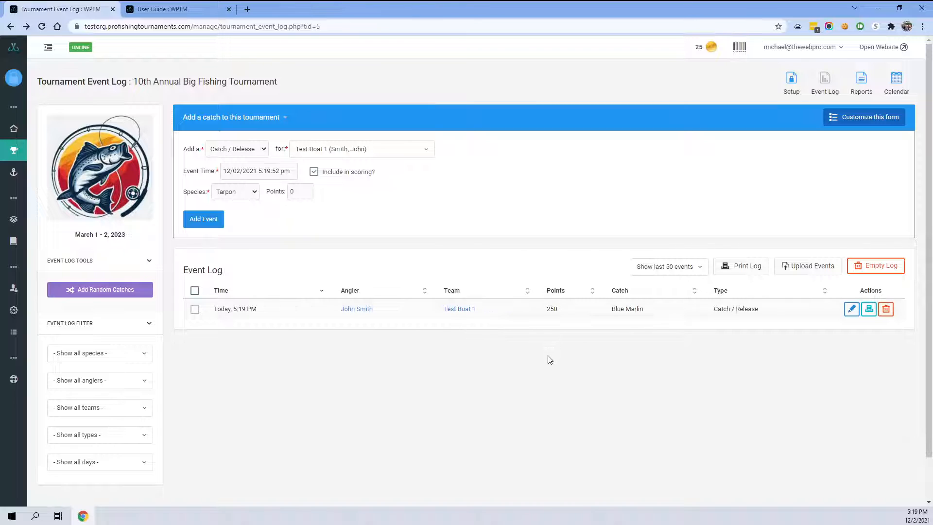
{"action": "double_click", "coordinate": [551, 310]}
{"action": "left_click", "coordinate": [569, 320]}
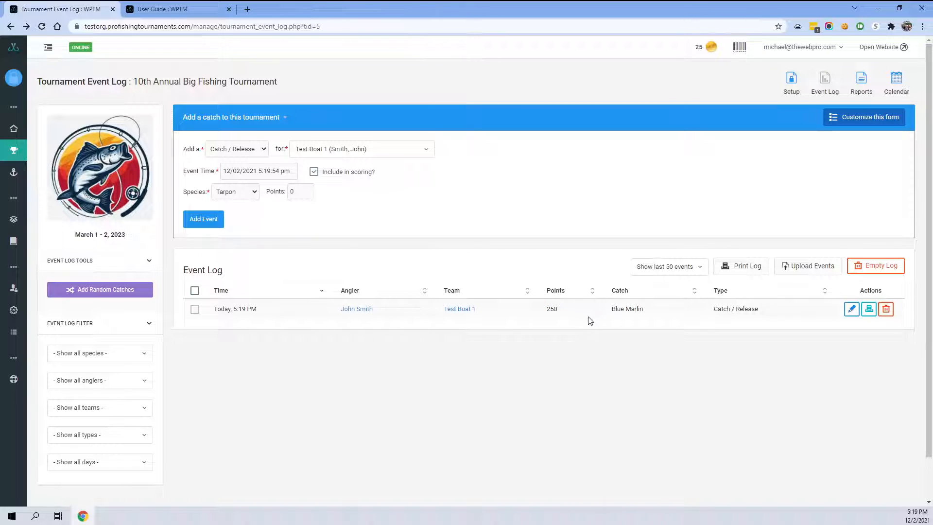
- Open the Blue Marlin event's edit dialog and its printable receipt preview, closing both without changes
{"action": "left_click", "coordinate": [851, 311]}
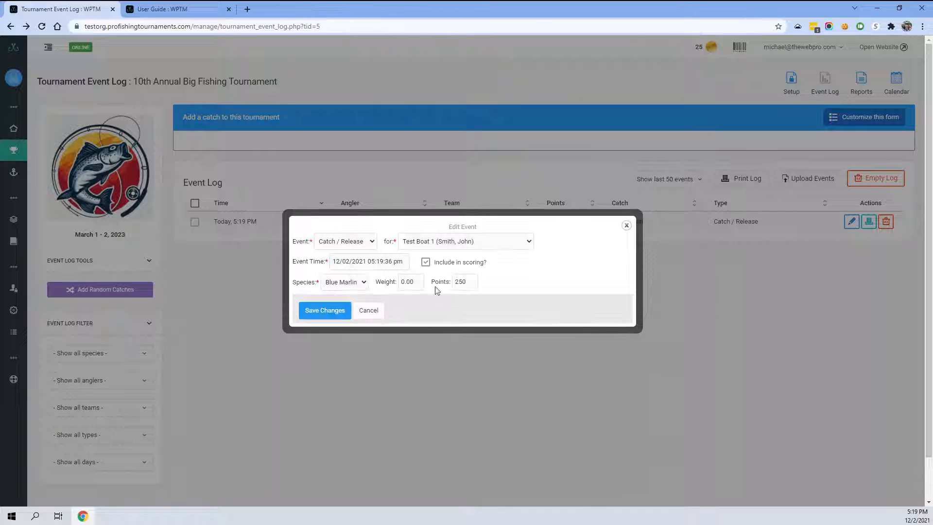
{"action": "left_click", "coordinate": [369, 311]}
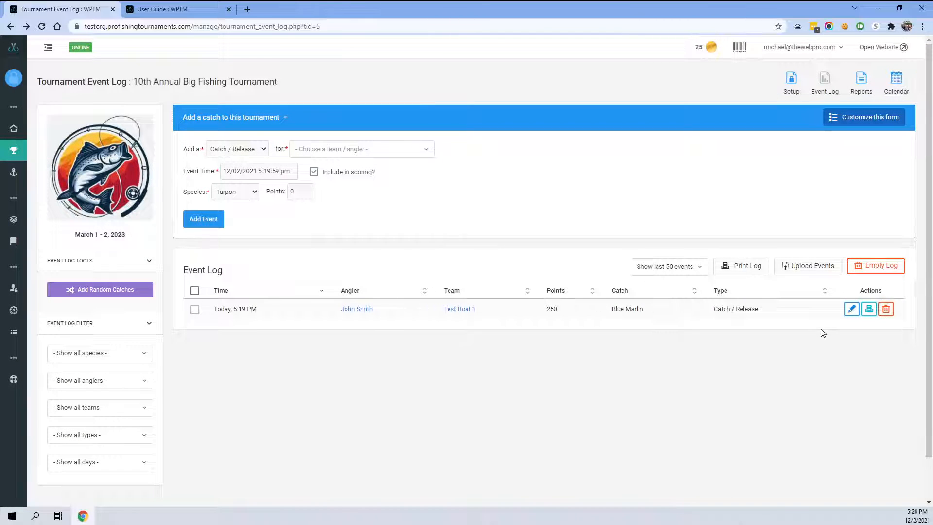
{"action": "left_click", "coordinate": [869, 309]}
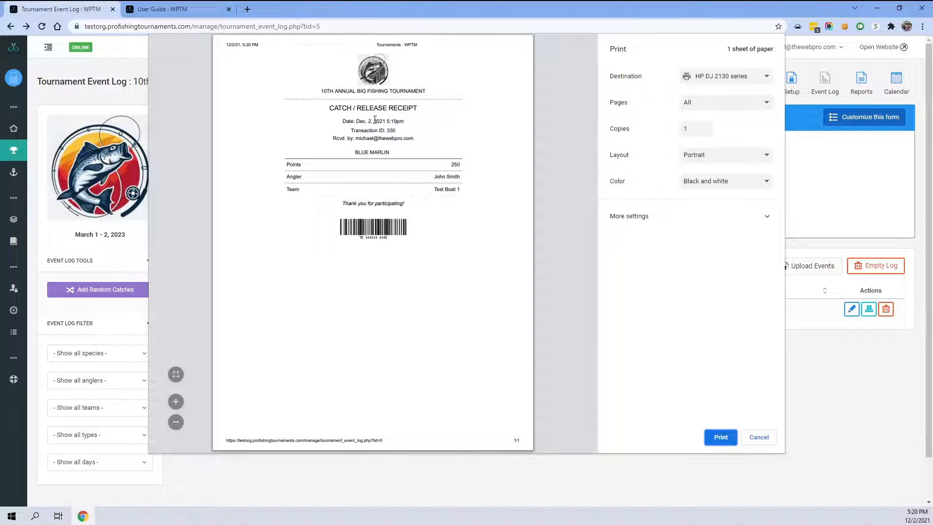
{"action": "left_click", "coordinate": [757, 438]}
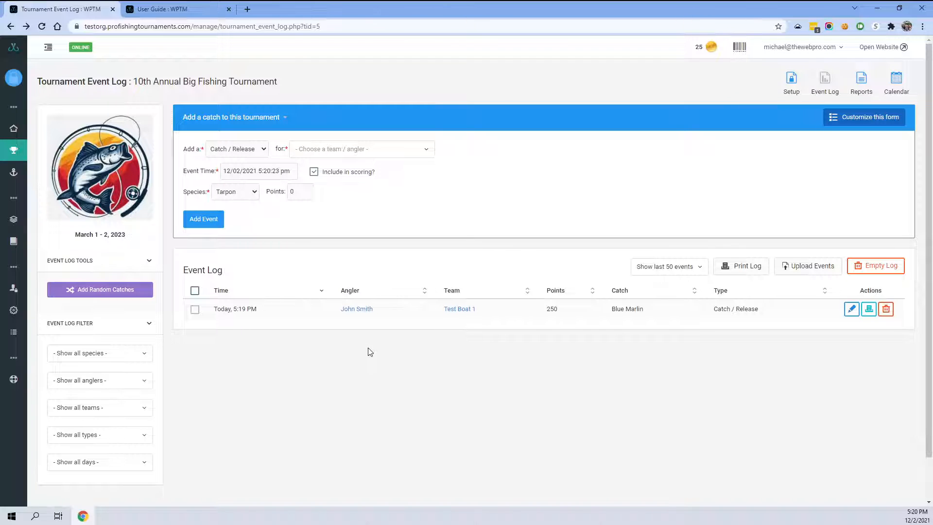
- Open and cancel the barcode scan dialog, and show the Add Random Catches panel
{"action": "left_click", "coordinate": [739, 48]}
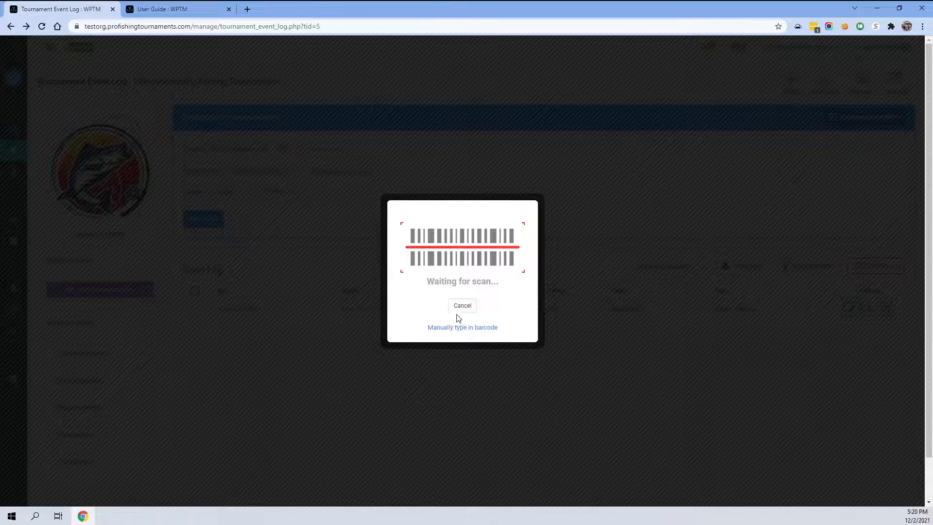
{"action": "left_click", "coordinate": [461, 307]}
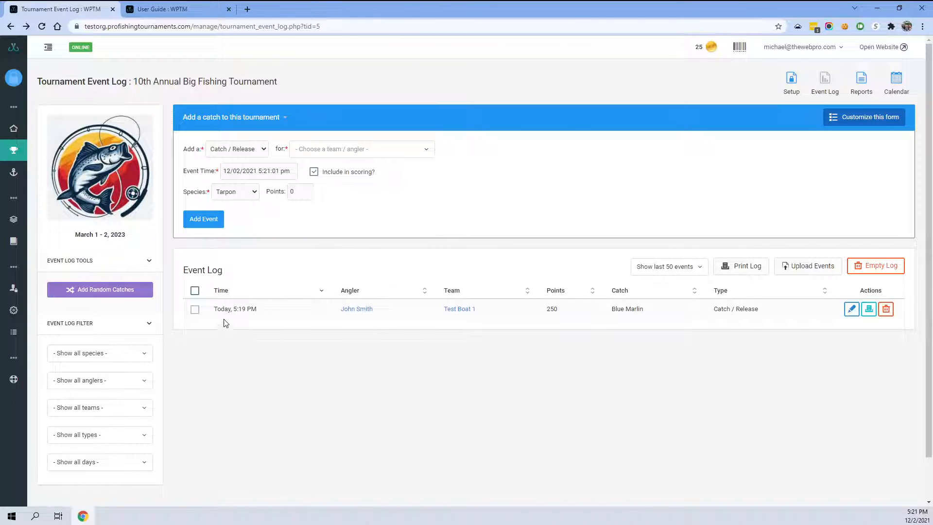
{"action": "left_click", "coordinate": [89, 289]}
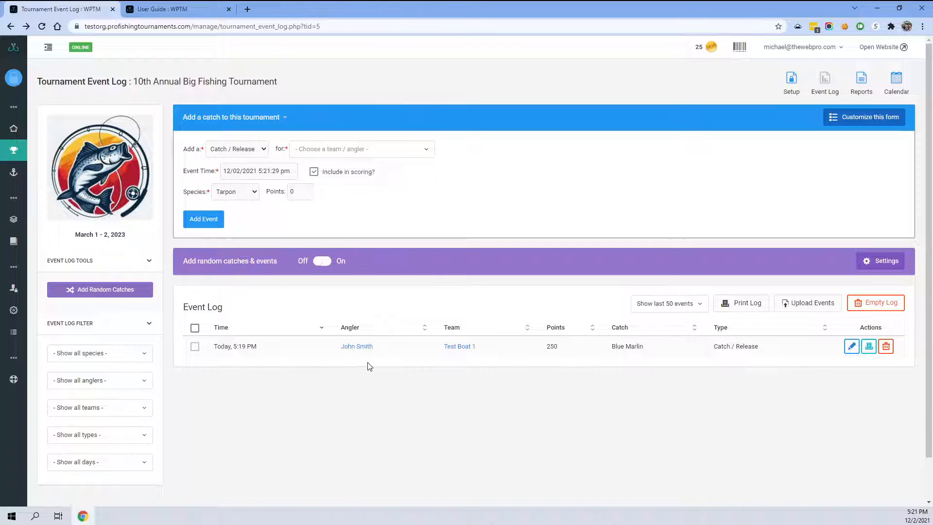
{"action": "left_click", "coordinate": [322, 151]}
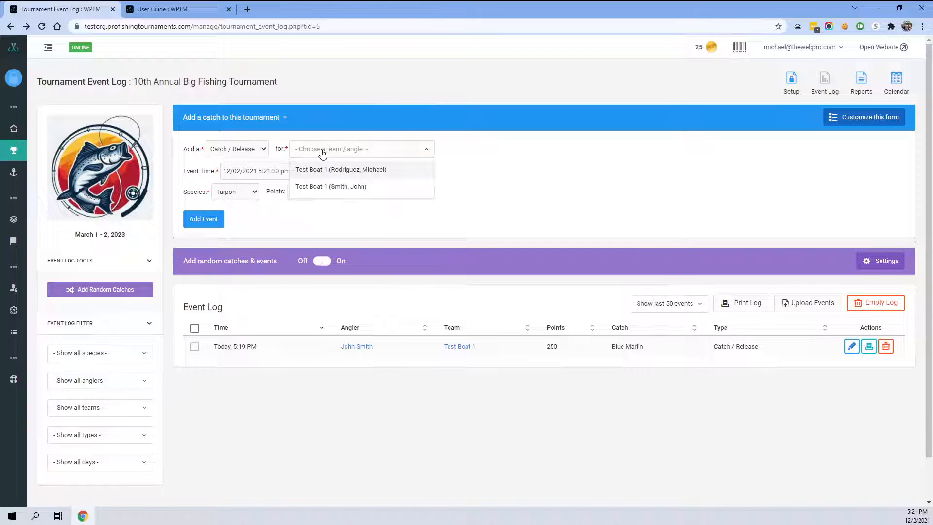
{"action": "left_click", "coordinate": [357, 170]}
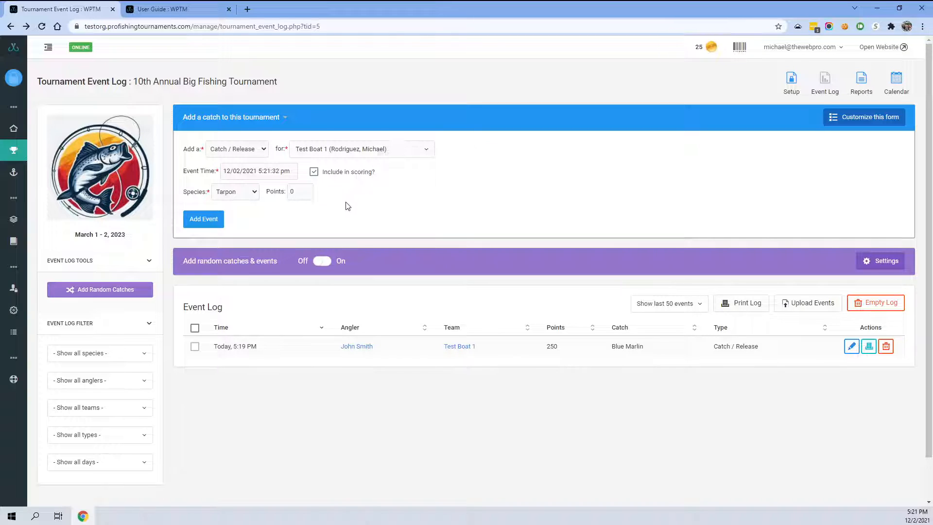
{"action": "left_click", "coordinate": [251, 193]}
{"action": "left_click", "coordinate": [244, 214]}
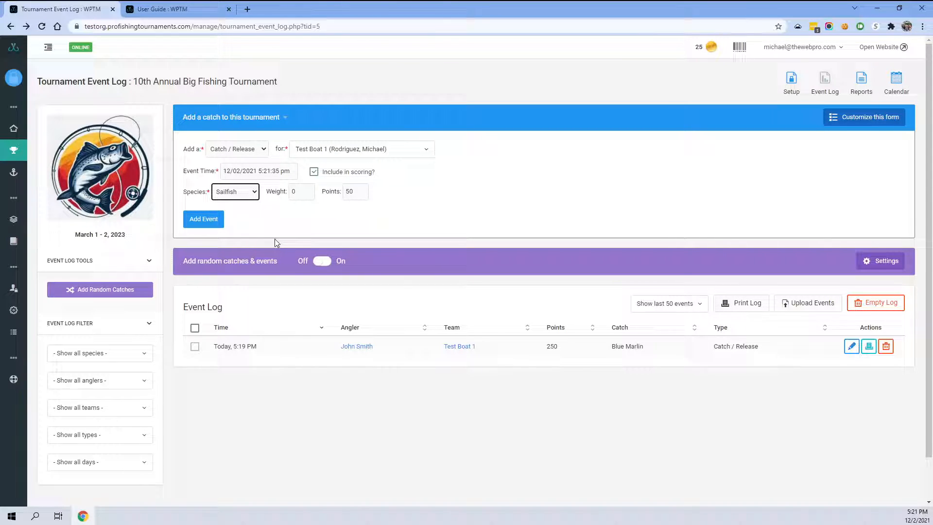
{"action": "double_click", "coordinate": [303, 191]}
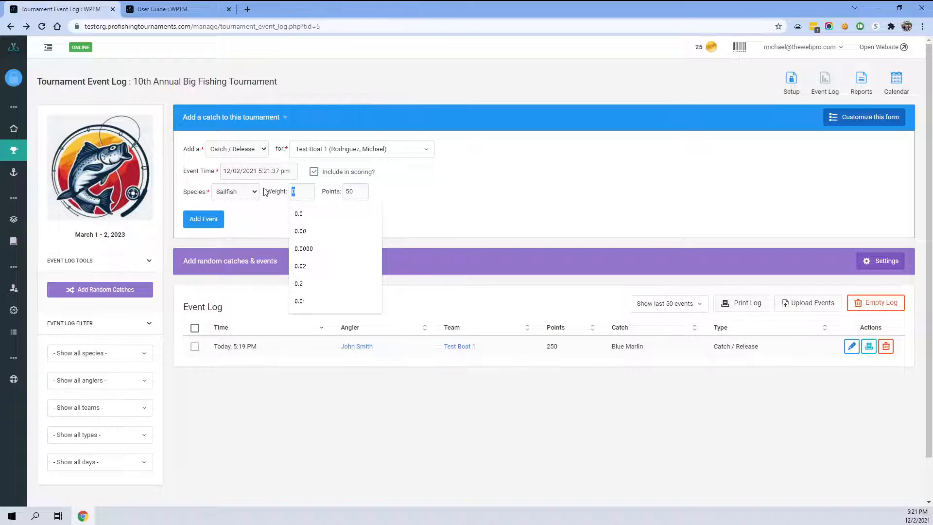
{"action": "type", "text": "50.00"}
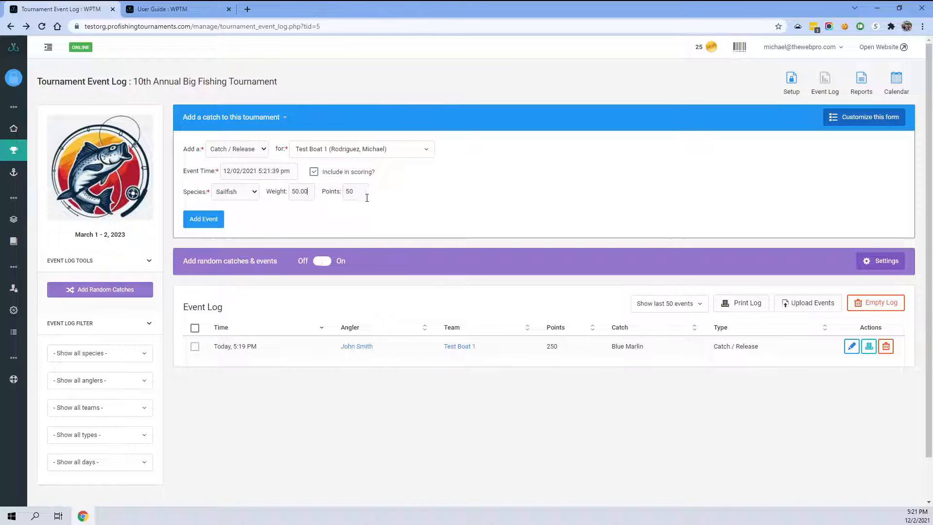
{"action": "left_click", "coordinate": [204, 218]}
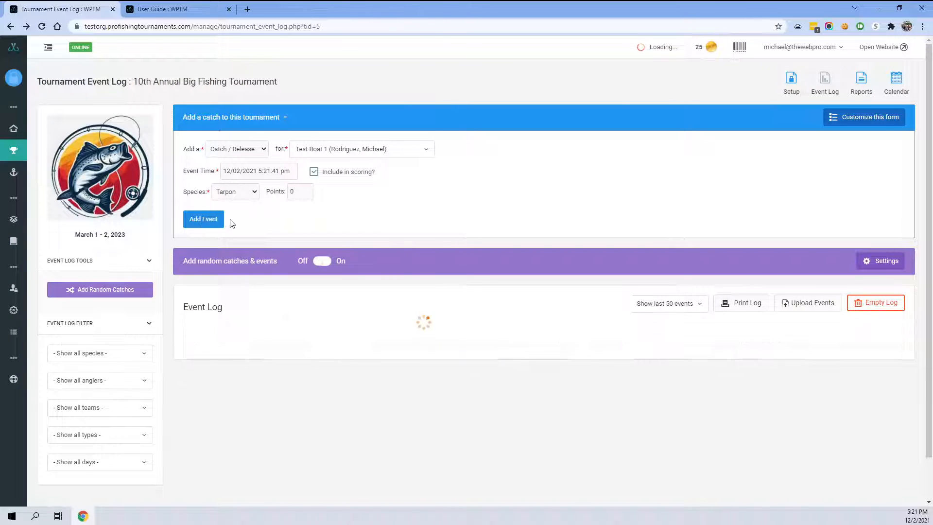
- Add a Catch event for Test Boat 1 (Smith, John) with Tarpon weighing 25.00
{"action": "left_click", "coordinate": [321, 149]}
{"action": "left_click", "coordinate": [323, 187]}
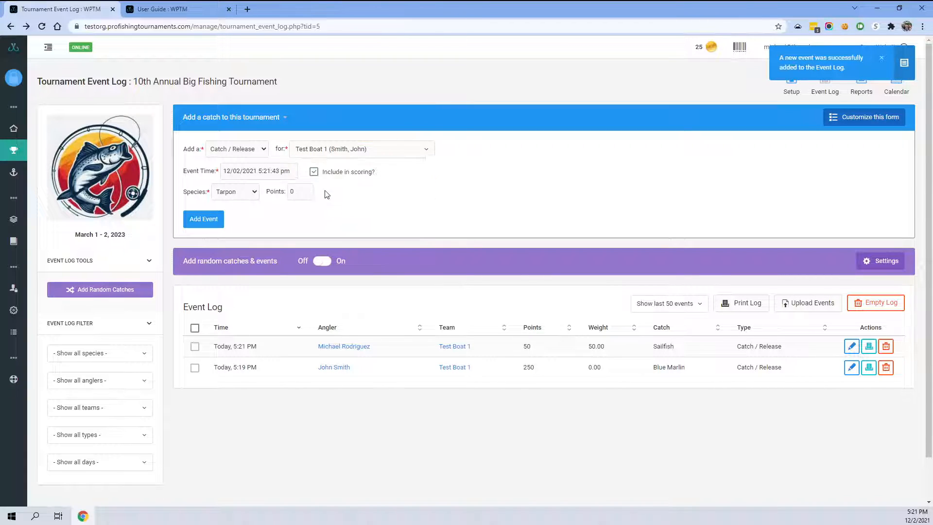
{"action": "left_click", "coordinate": [253, 155]}
{"action": "left_click", "coordinate": [219, 169]}
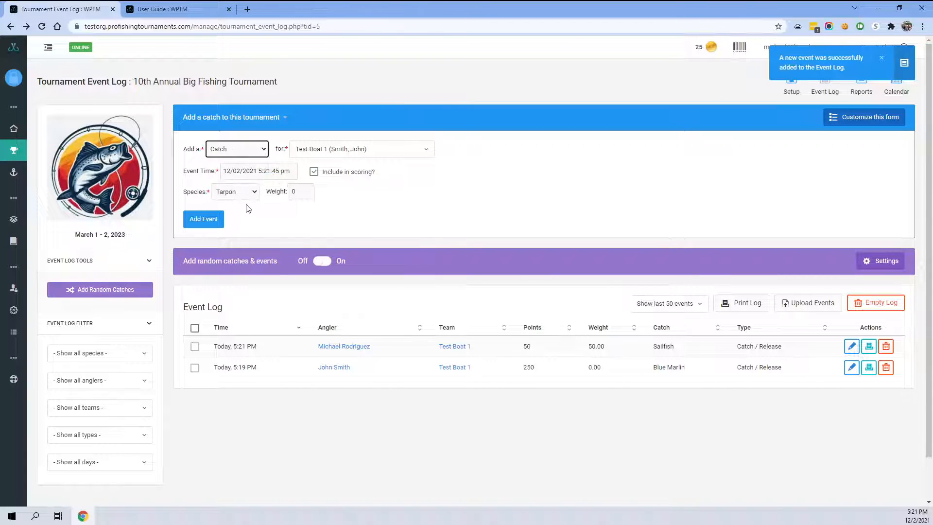
{"action": "left_click", "coordinate": [303, 193]}
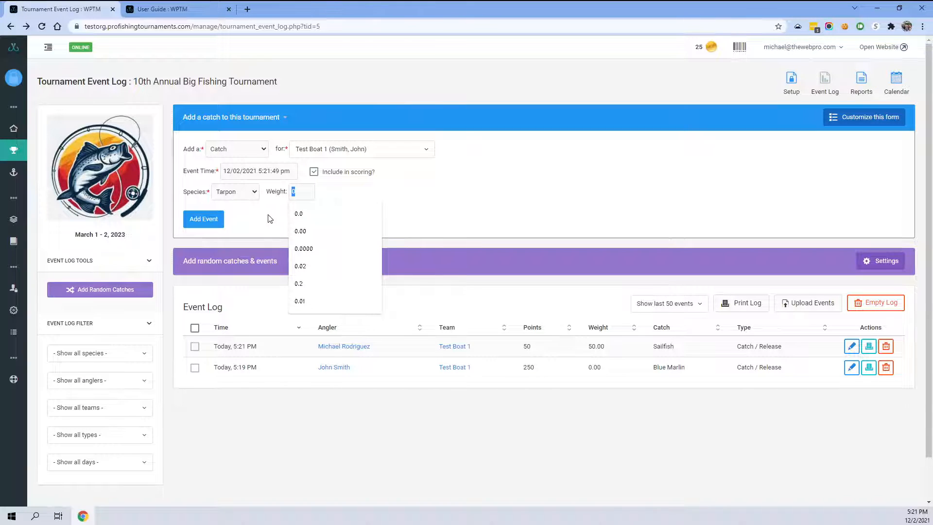
{"action": "type", "text": "20.00"}
{"action": "left_click", "coordinate": [202, 219]}
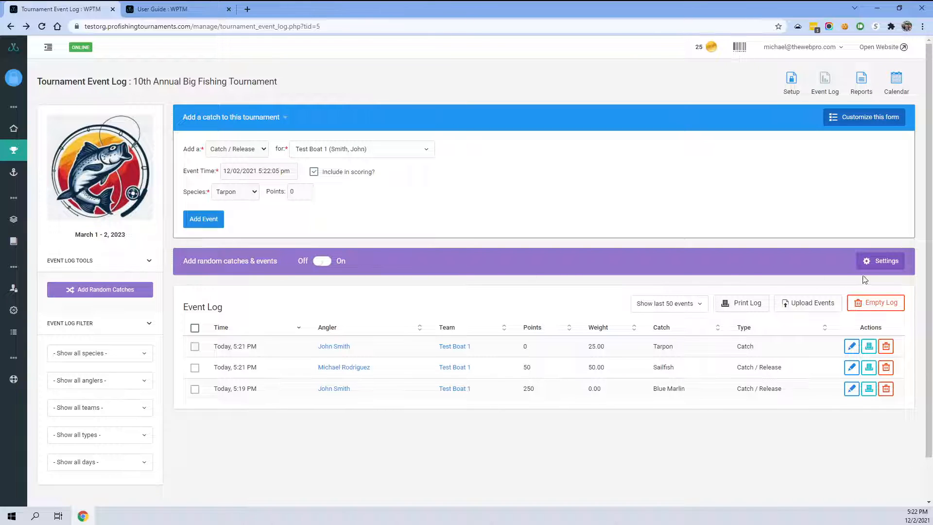
- Open the random catches settings and set the weight range to 10.00–30.00 and the maximum points to 0
{"action": "left_click", "coordinate": [877, 264]}
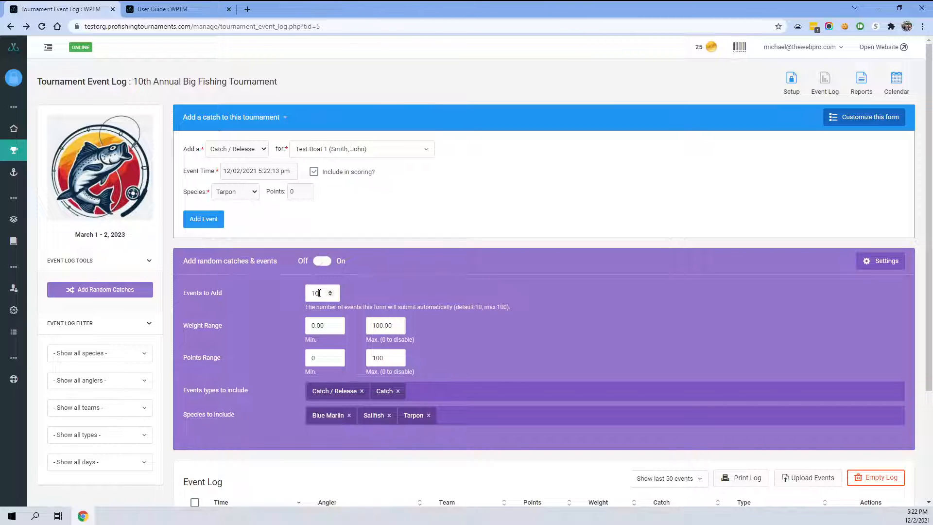
{"action": "left_click", "coordinate": [362, 292]}
{"action": "scroll", "coordinate": [362, 291], "scroll_direction": "down", "scroll_amount": 2}
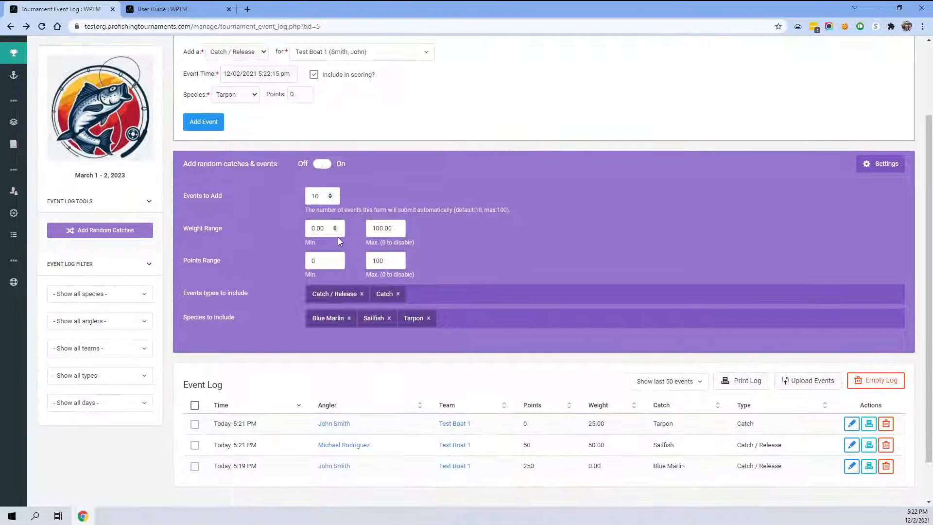
{"action": "left_click_drag", "start_coordinate": [314, 229], "coordinate": [309, 228]}
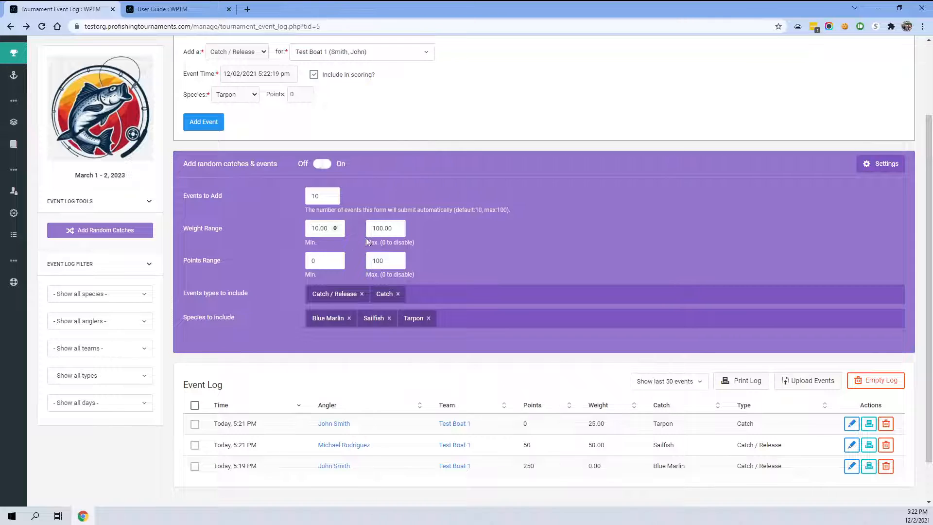
{"action": "left_click_drag", "start_coordinate": [383, 228], "coordinate": [369, 228]}
{"action": "type", "text": "30"}
{"action": "double_click", "coordinate": [388, 261]}
{"action": "type", "text": "0"}
- Limit the random catches to the Tarpon species and the Catch event type only
{"action": "left_click", "coordinate": [389, 318]}
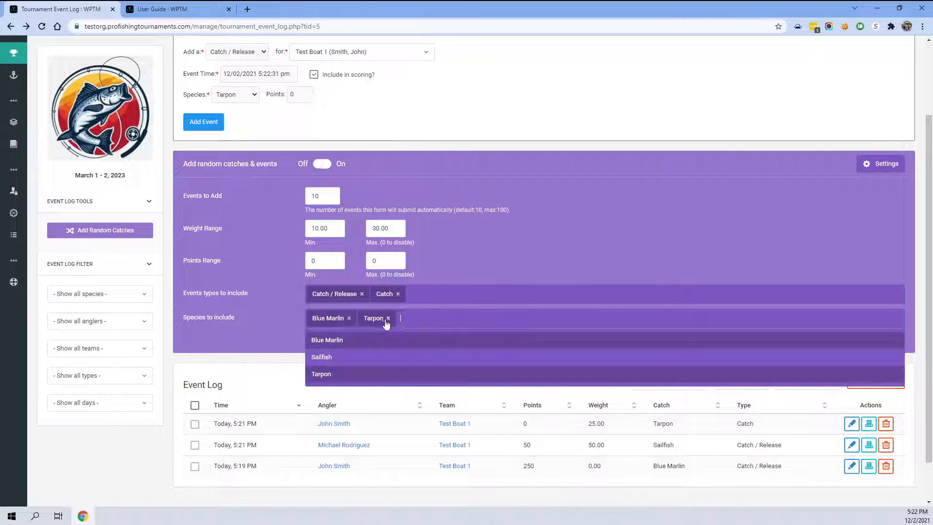
{"action": "left_click", "coordinate": [348, 317]}
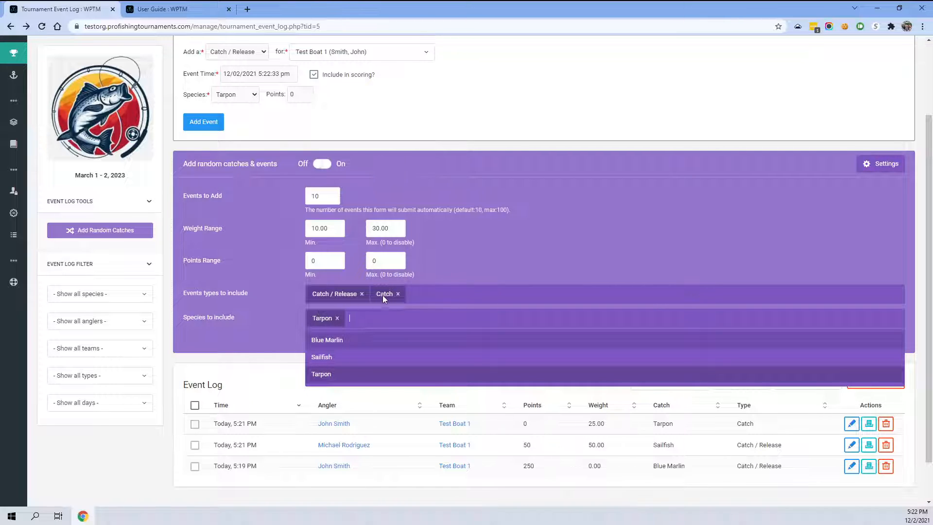
{"action": "left_click", "coordinate": [361, 294]}
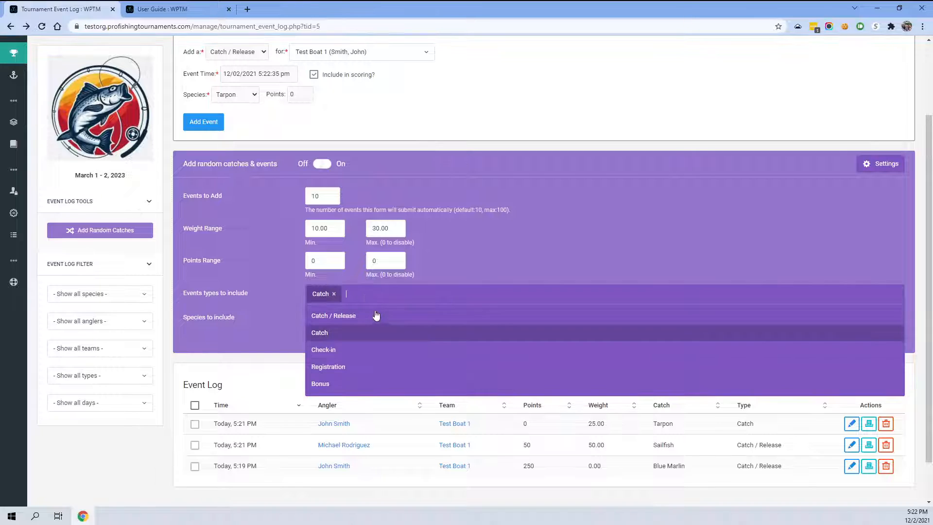
{"action": "left_click", "coordinate": [312, 278]}
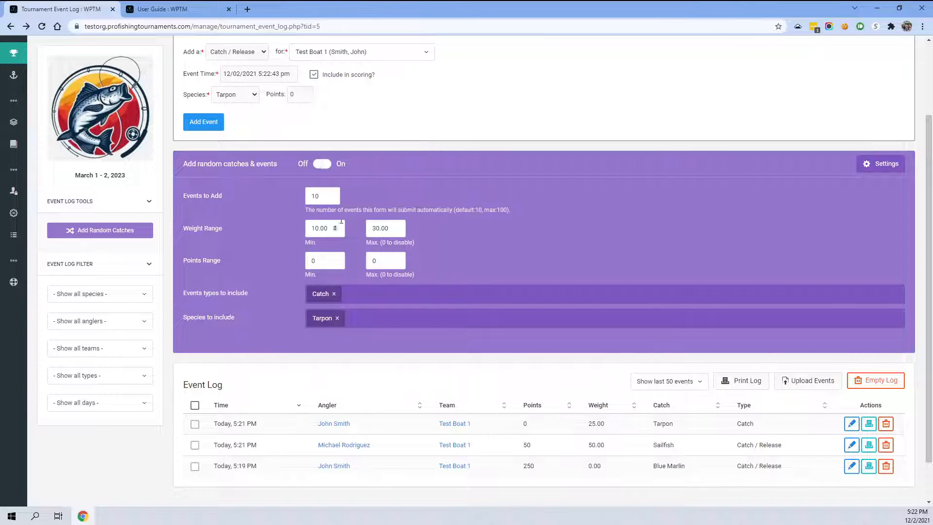
- Switch random catches and events on to add Tarpon catches automatically
{"action": "left_click", "coordinate": [334, 53]}
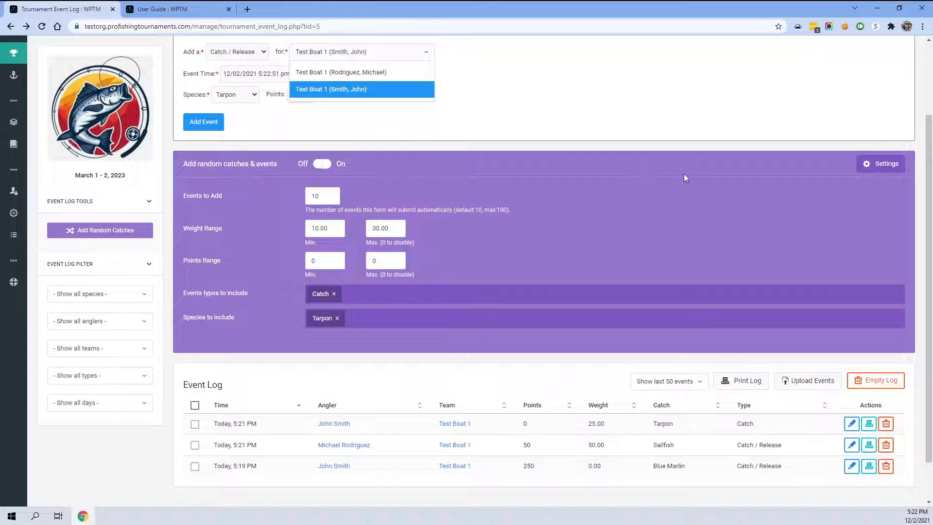
{"action": "left_click", "coordinate": [324, 165]}
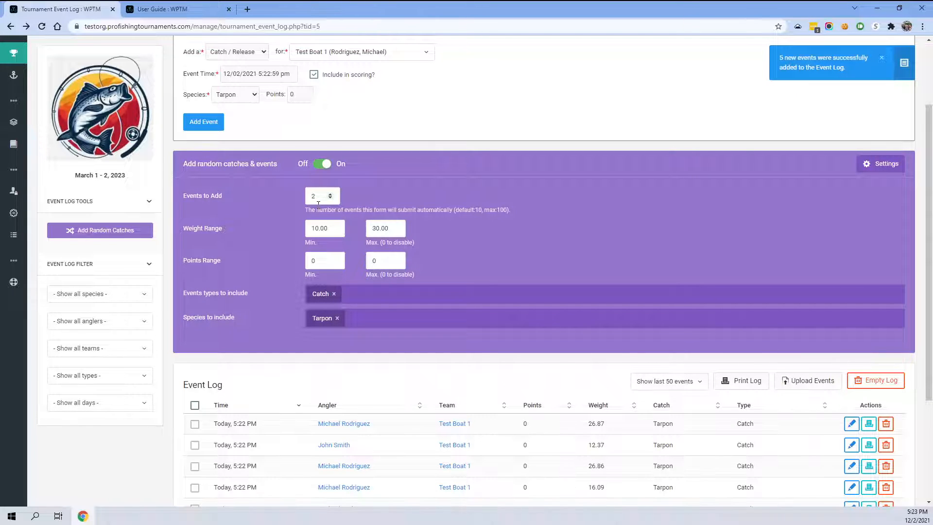
- Review the weights and anglers of the generated Tarpon catch events in the event log
{"action": "scroll", "coordinate": [459, 239], "scroll_direction": "down", "scroll_amount": 4}
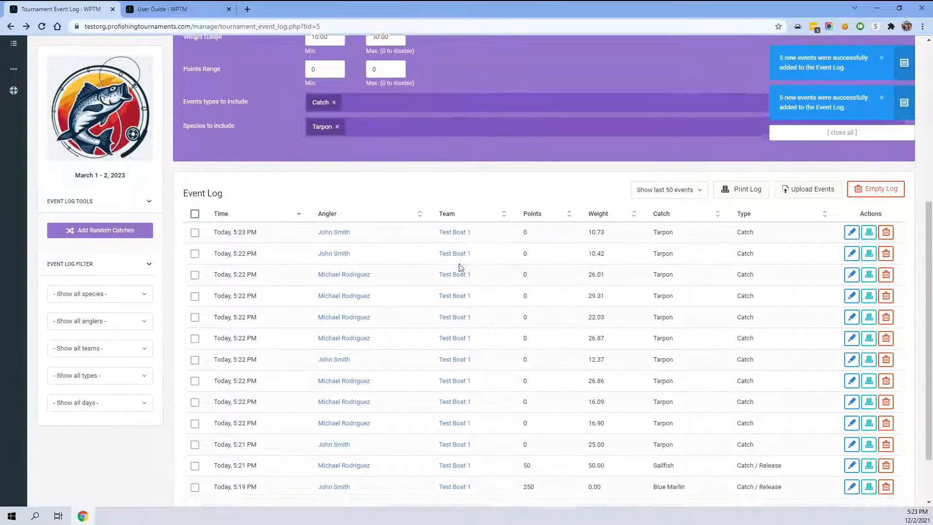
{"action": "scroll", "coordinate": [460, 267], "scroll_direction": "down", "scroll_amount": 2}
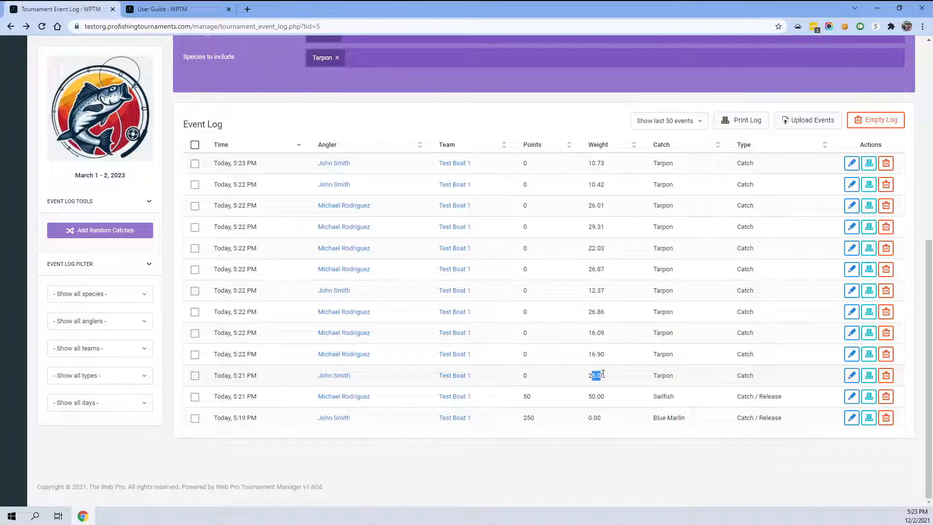
{"action": "left_click_drag", "start_coordinate": [595, 354], "coordinate": [613, 326]}
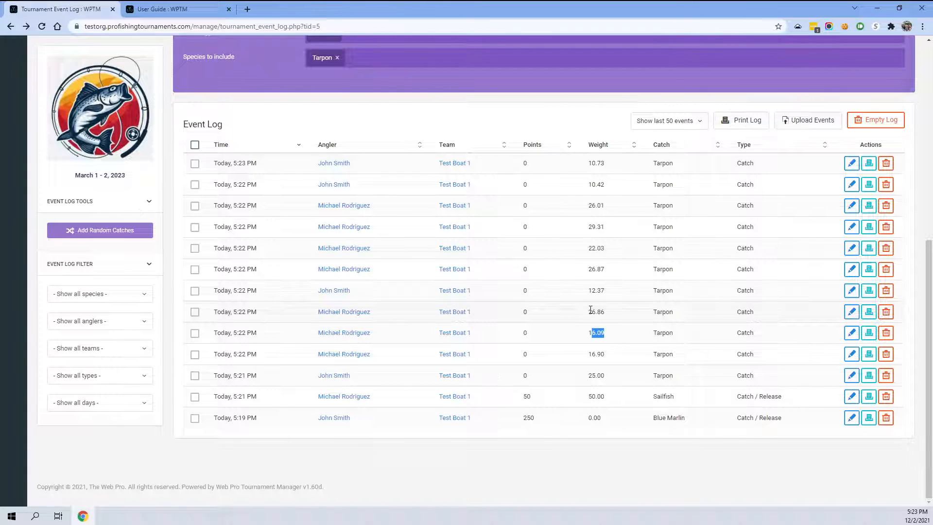
{"action": "left_click_drag", "start_coordinate": [590, 311], "coordinate": [614, 315]}
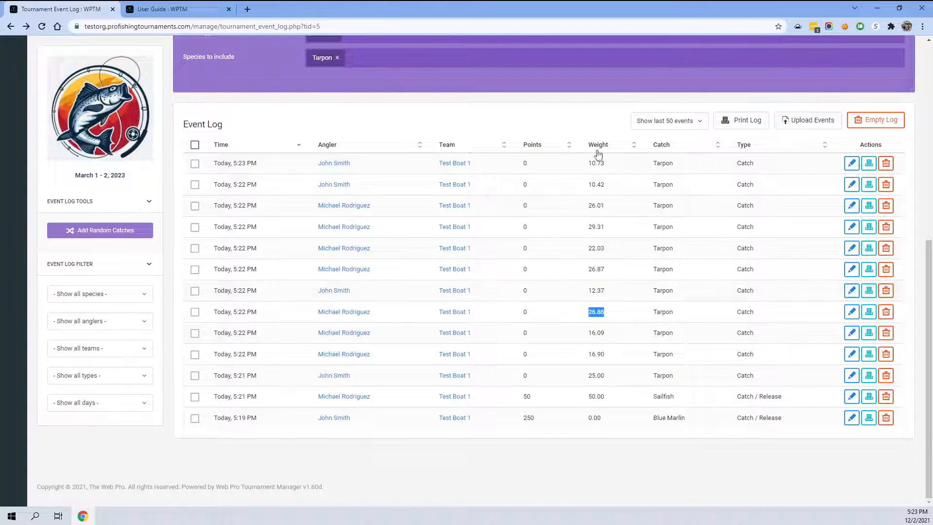
{"action": "left_click_drag", "start_coordinate": [588, 246], "coordinate": [614, 309]}
{"action": "left_click", "coordinate": [550, 318]}
{"action": "scroll", "coordinate": [631, 180], "scroll_direction": "up", "scroll_amount": 2}
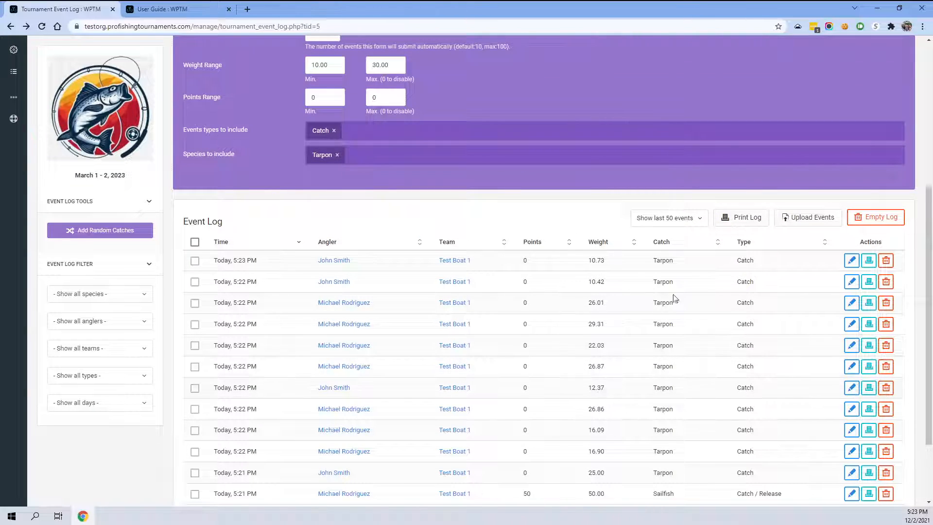
{"action": "mouse_move", "coordinate": [650, 265]}
{"action": "left_mouse_down"}
{"action": "mouse_move", "coordinate": [700, 449]}
{"action": "mouse_move", "coordinate": [690, 453]}
{"action": "mouse_move", "coordinate": [656, 278]}
{"action": "left_mouse_up"}
{"action": "left_click", "coordinate": [655, 280]}
- Hide the Add Random Catches panel
{"action": "scroll", "coordinate": [559, 367], "scroll_direction": "up", "scroll_amount": 3}
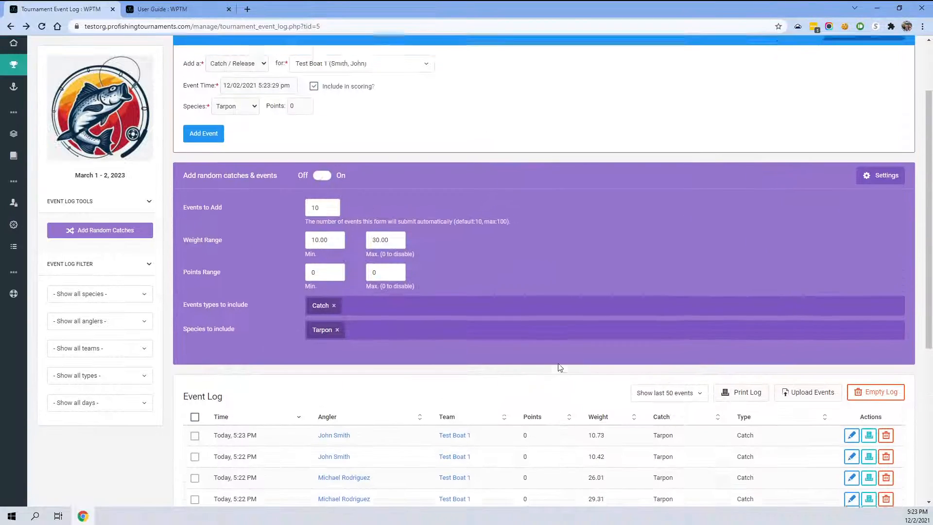
{"action": "scroll", "coordinate": [544, 366], "scroll_direction": "up", "scroll_amount": 1}
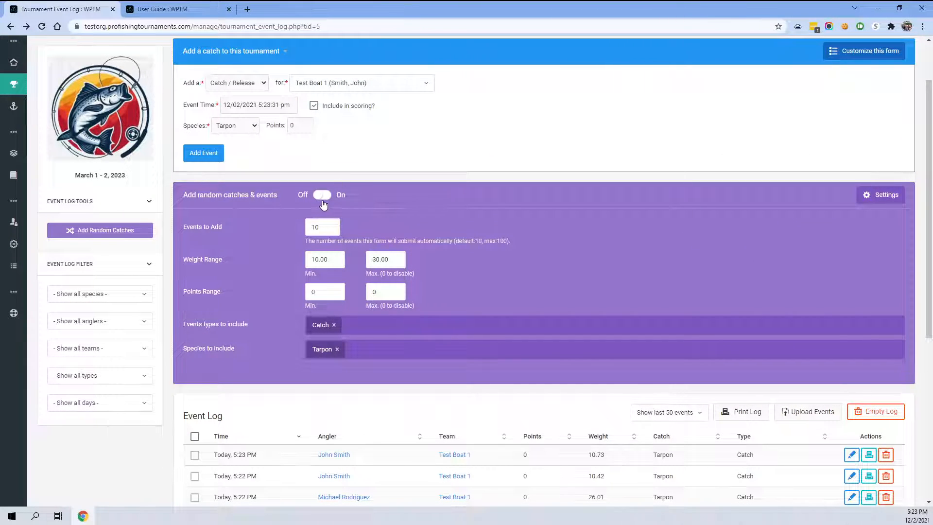
{"action": "left_click", "coordinate": [92, 236]}
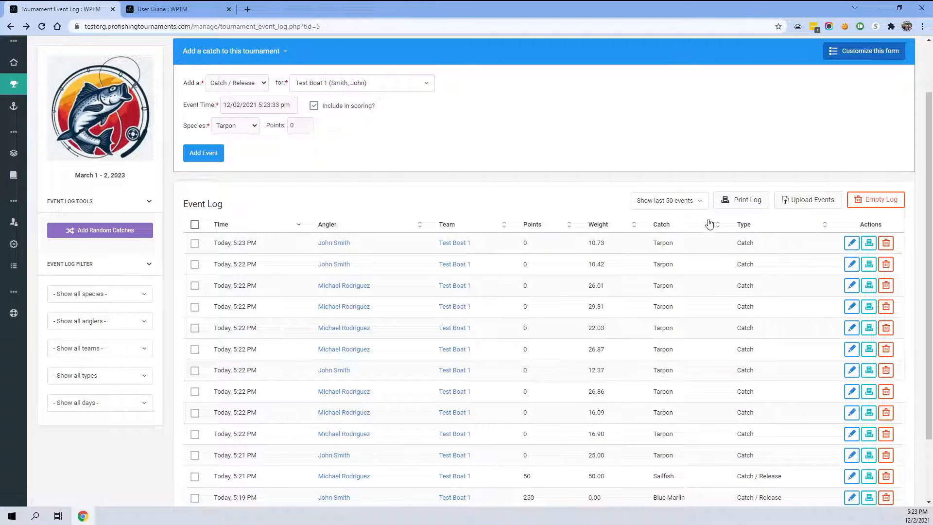
{"action": "scroll", "coordinate": [583, 257], "scroll_direction": "up", "scroll_amount": 2}
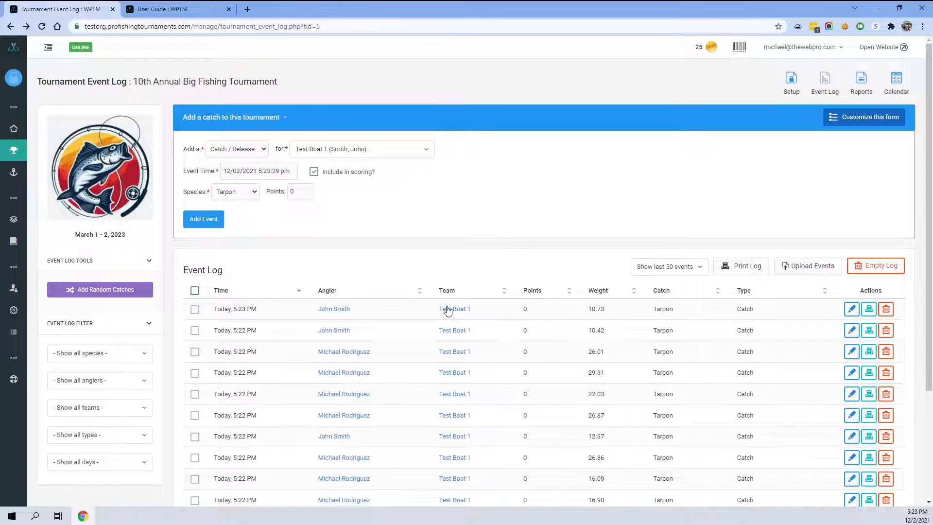
- Filter the event log to show only Blue Marlin species events
{"action": "scroll", "coordinate": [370, 327], "scroll_direction": "down", "scroll_amount": 3}
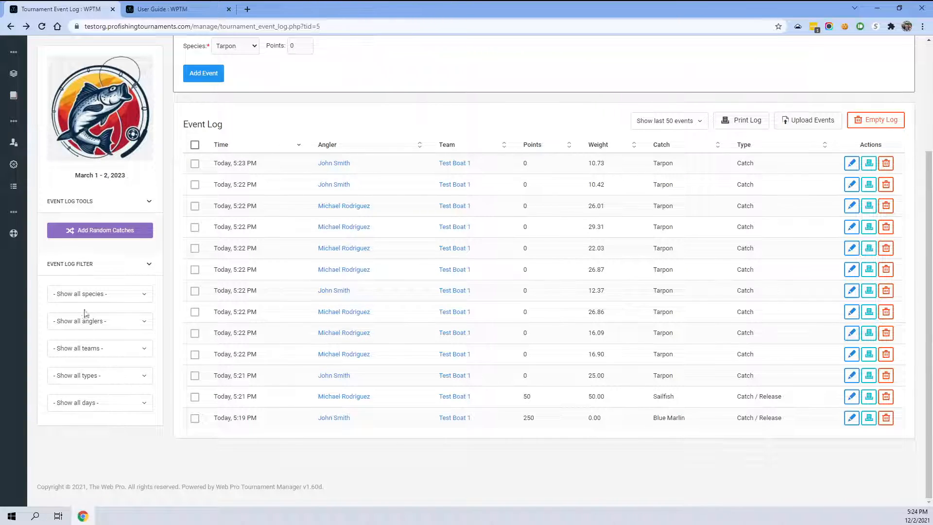
{"action": "left_click", "coordinate": [79, 295]}
{"action": "left_click", "coordinate": [80, 335]}
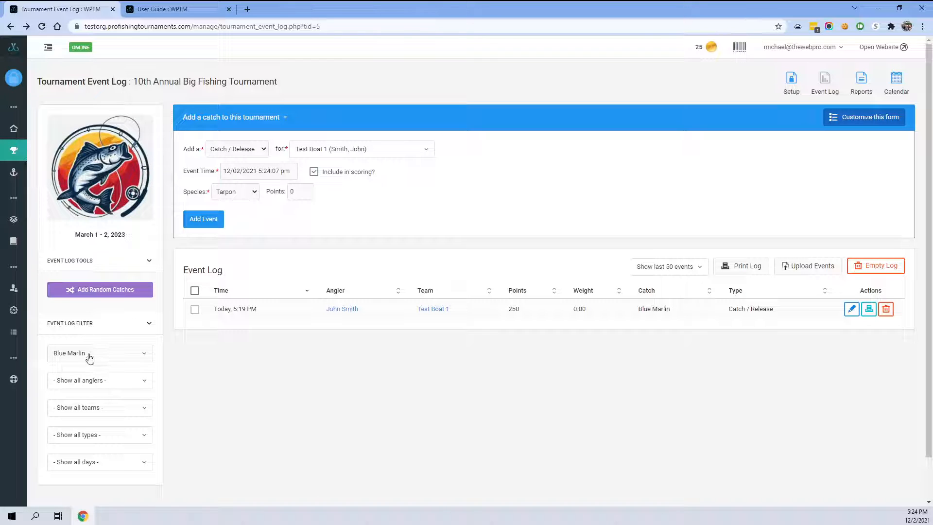
- Switch the species filter to Sailfish, then to Tarpon, and finally back to all species
{"action": "scroll", "coordinate": [651, 362], "scroll_direction": "down", "scroll_amount": 1}
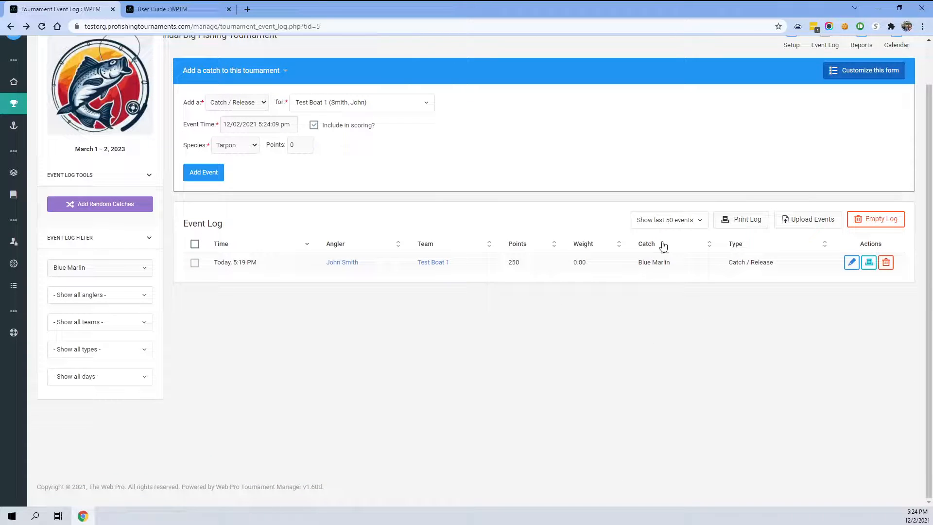
{"action": "left_click", "coordinate": [90, 274]}
{"action": "left_click", "coordinate": [72, 324]}
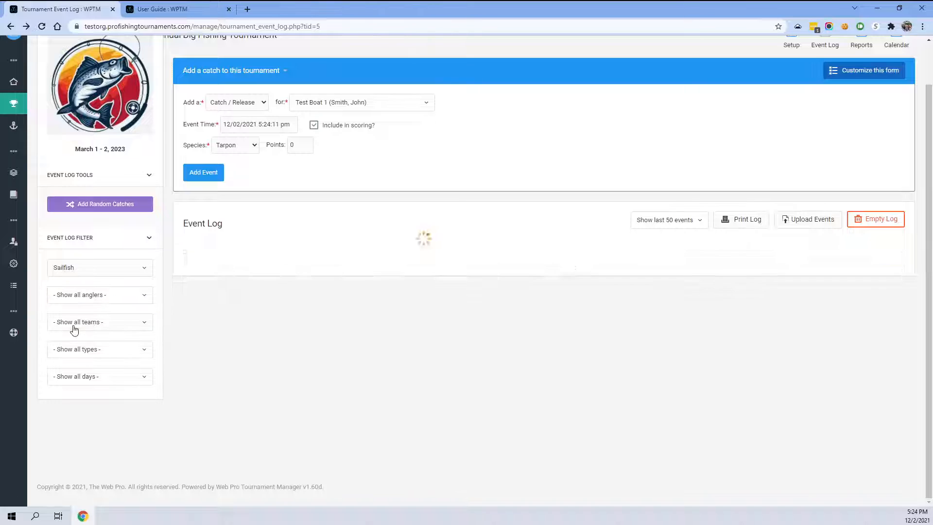
{"action": "left_click", "coordinate": [101, 270]}
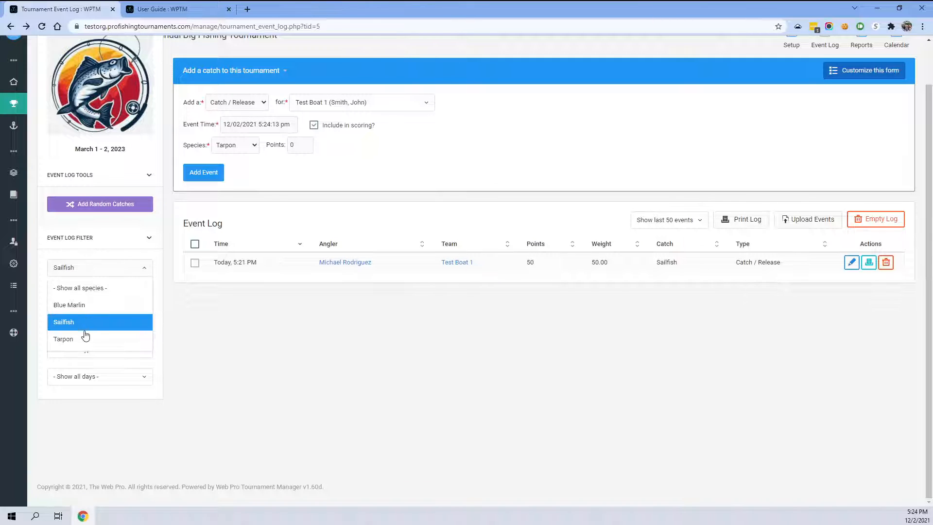
{"action": "left_click", "coordinate": [83, 338]}
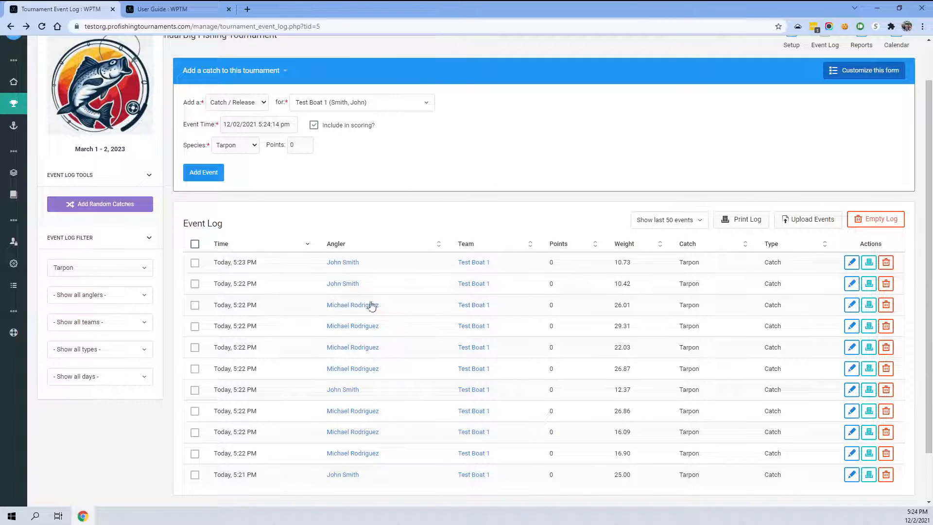
{"action": "left_click", "coordinate": [90, 270]}
{"action": "left_click", "coordinate": [84, 288]}
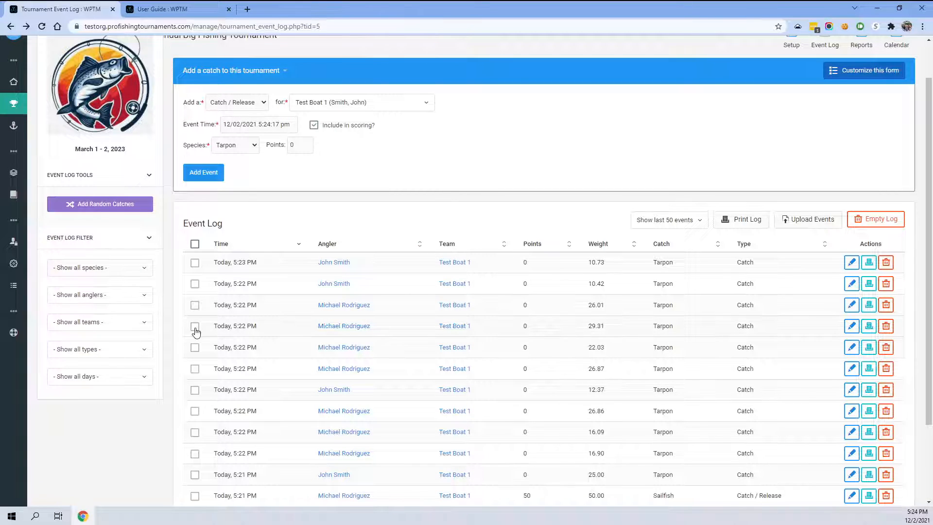
{"action": "left_click", "coordinate": [103, 297]}
{"action": "left_click", "coordinate": [91, 333]}
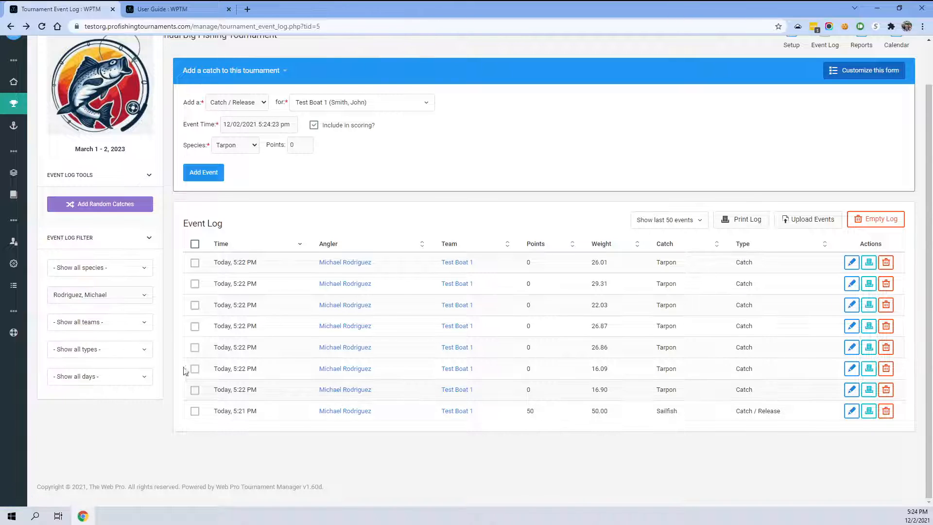
{"action": "left_click", "coordinate": [106, 306]}
{"action": "left_click", "coordinate": [92, 312]}
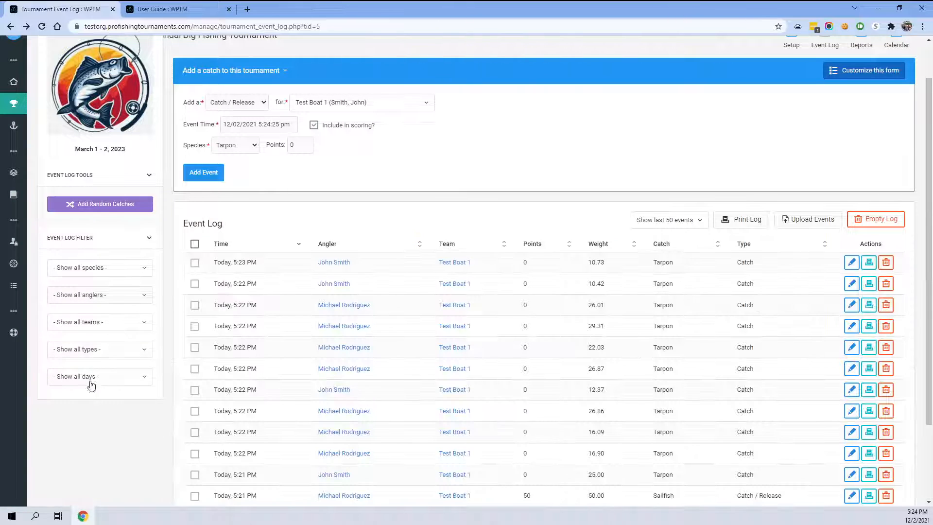
- Filter the event log to Day 1, then reset the day filter to show all days
{"action": "left_click", "coordinate": [94, 381]}
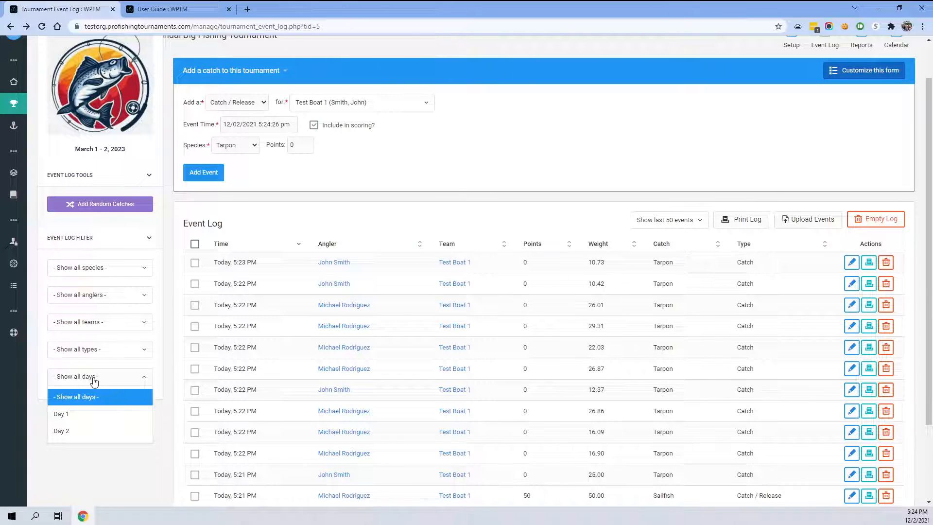
{"action": "left_click", "coordinate": [66, 414]}
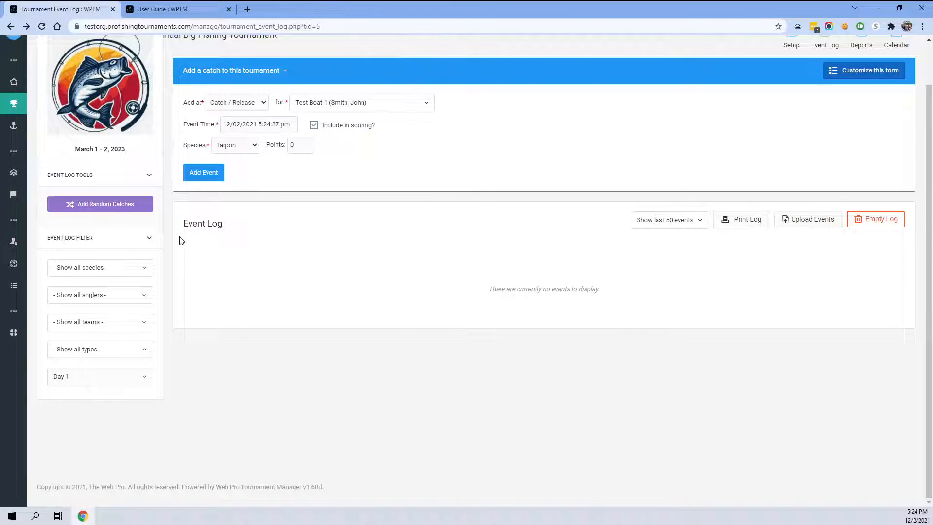
{"action": "scroll", "coordinate": [175, 223], "scroll_direction": "up", "scroll_amount": 2}
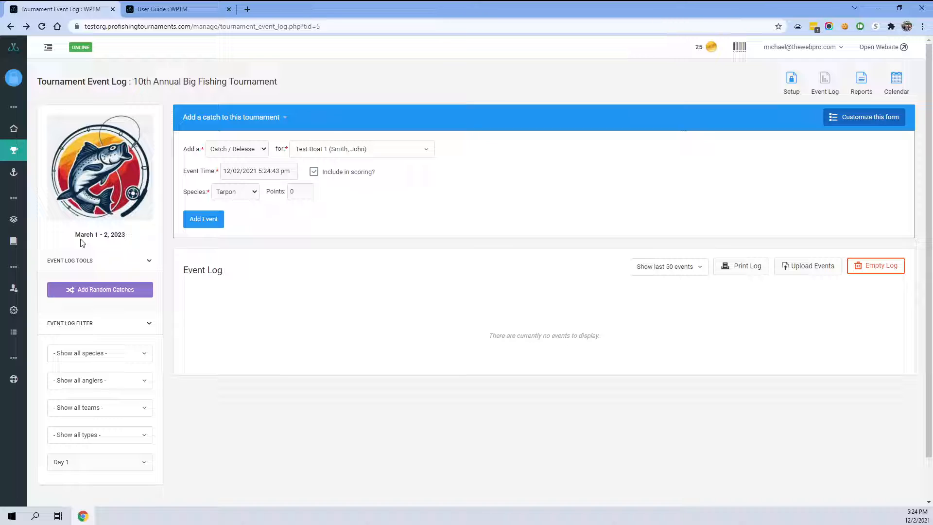
{"action": "double_click", "coordinate": [76, 234]}
{"action": "left_click", "coordinate": [73, 464]}
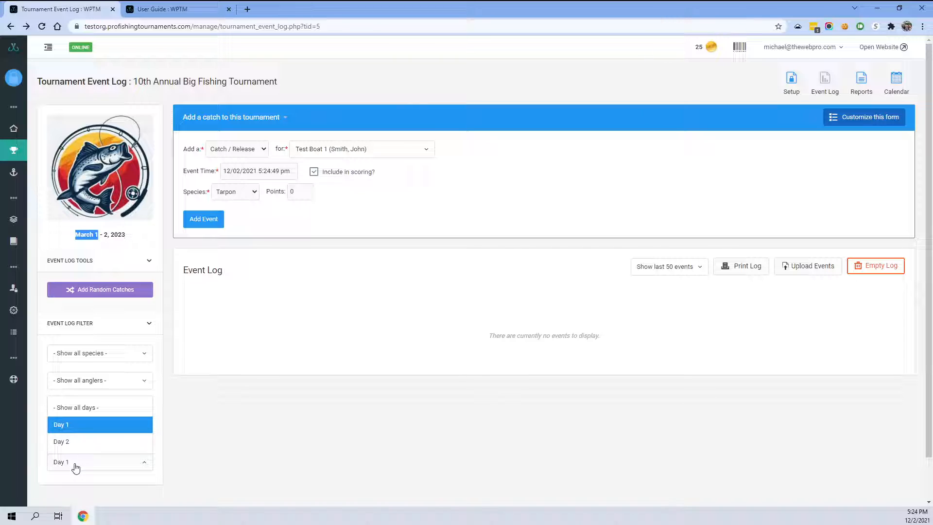
{"action": "left_click", "coordinate": [74, 407]}
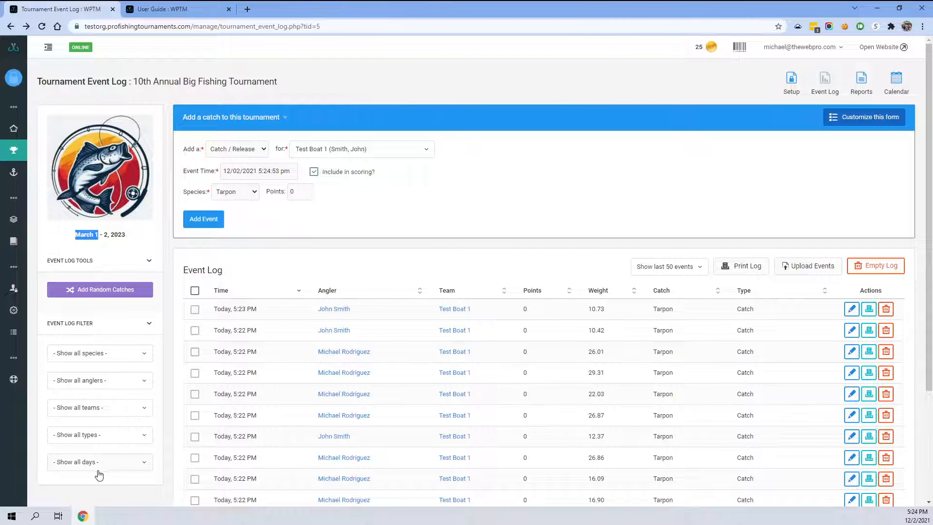
- Filter the event log by the Catch / Release event type, then reset it to all types
{"action": "left_click", "coordinate": [96, 435]}
{"action": "left_click", "coordinate": [84, 346]}
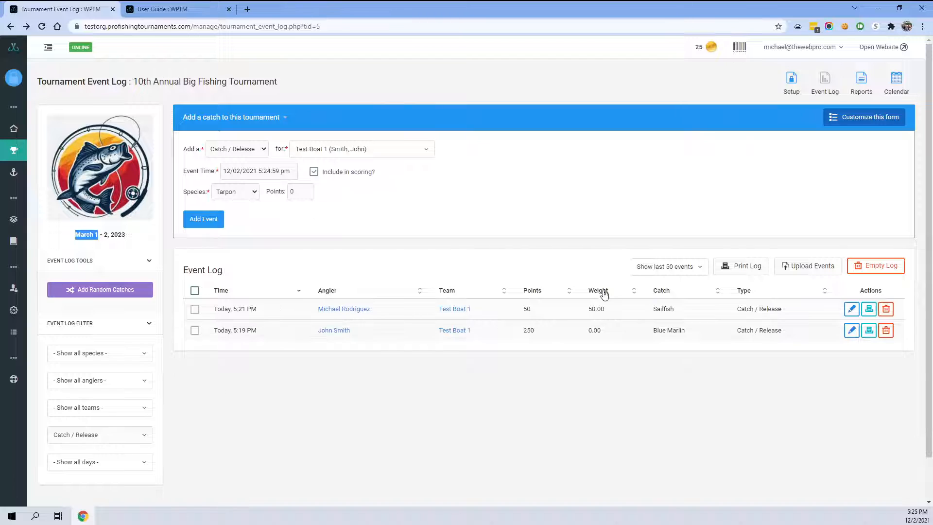
{"action": "left_click", "coordinate": [77, 438]}
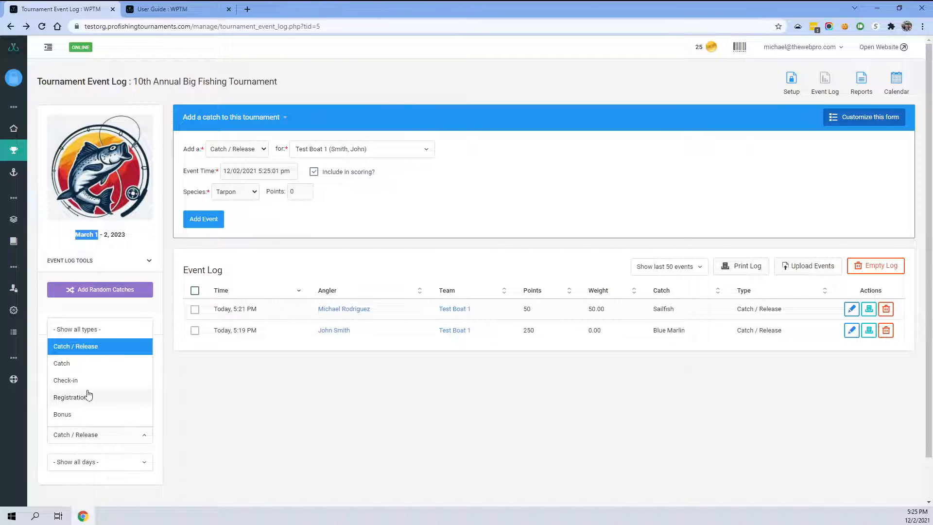
{"action": "left_click", "coordinate": [78, 329]}
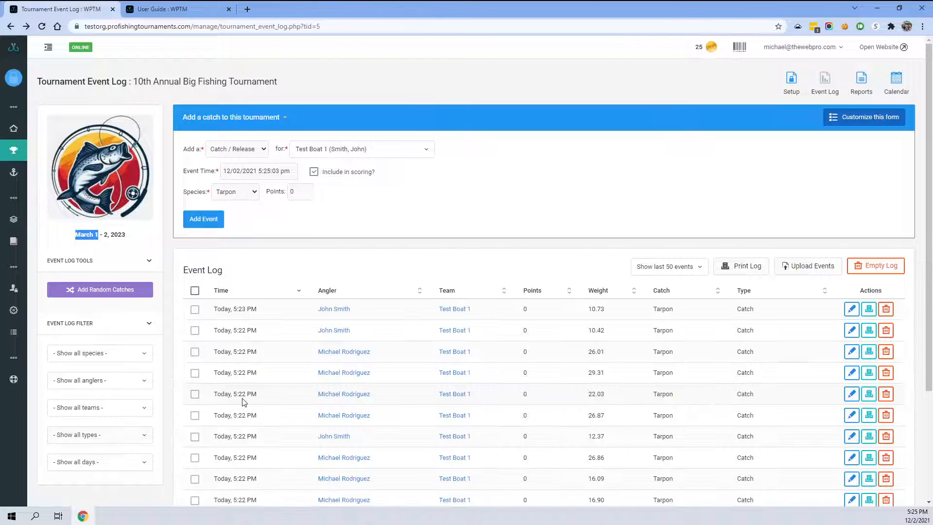
{"action": "left_click", "coordinate": [733, 232]}
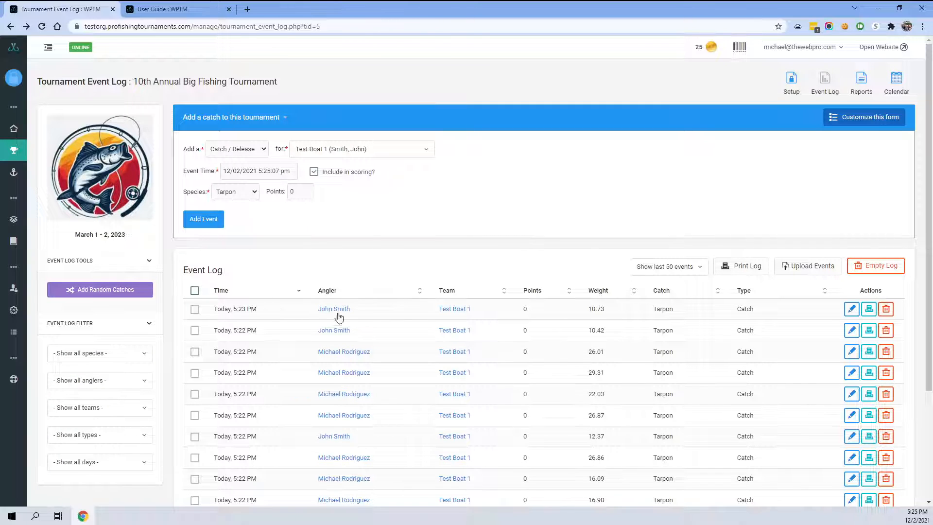
{"action": "scroll", "coordinate": [510, 377], "scroll_direction": "down", "scroll_amount": 2}
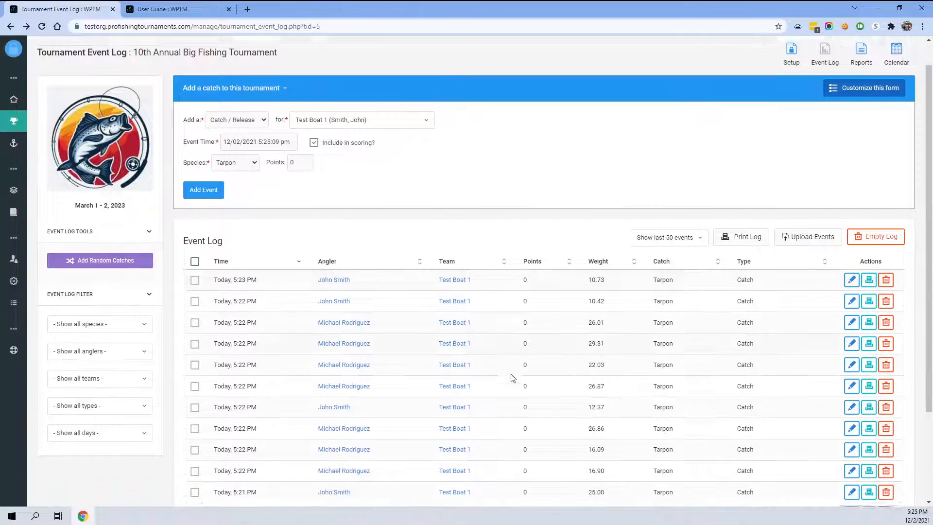
{"action": "scroll", "coordinate": [511, 376], "scroll_direction": "up", "scroll_amount": 1}
{"action": "scroll", "coordinate": [448, 271], "scroll_direction": "down", "scroll_amount": 2}
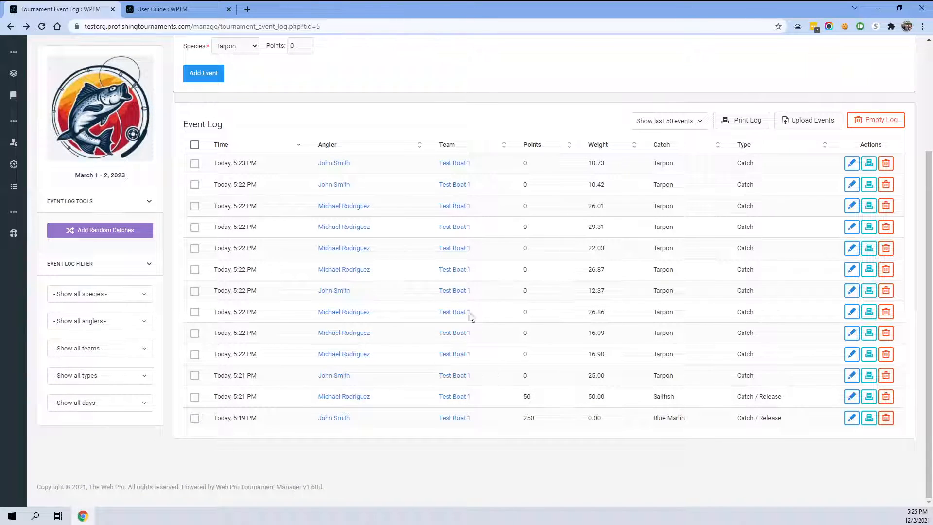
{"action": "scroll", "coordinate": [662, 270], "scroll_direction": "up", "scroll_amount": 2}
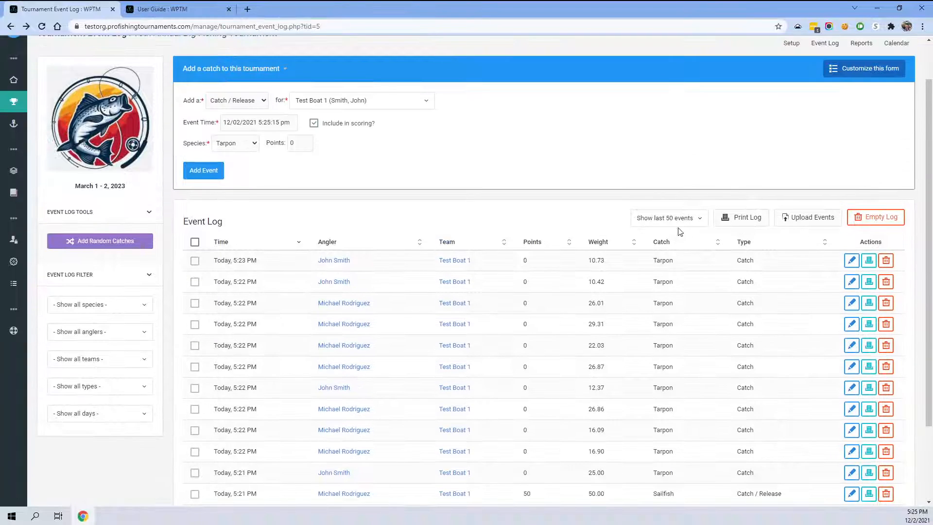
- Limit the event log display to the last 10 events
{"action": "left_click", "coordinate": [669, 219]}
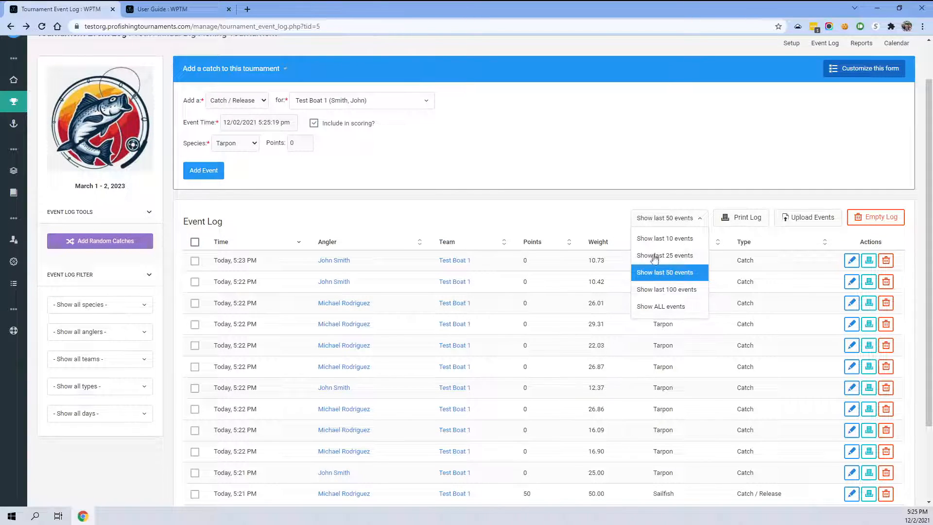
{"action": "left_click", "coordinate": [608, 220]}
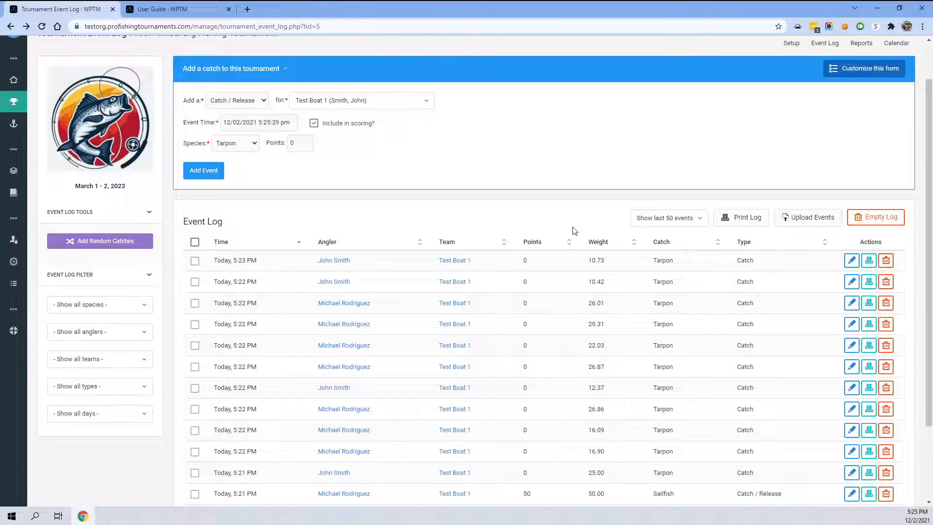
{"action": "left_click", "coordinate": [663, 217]}
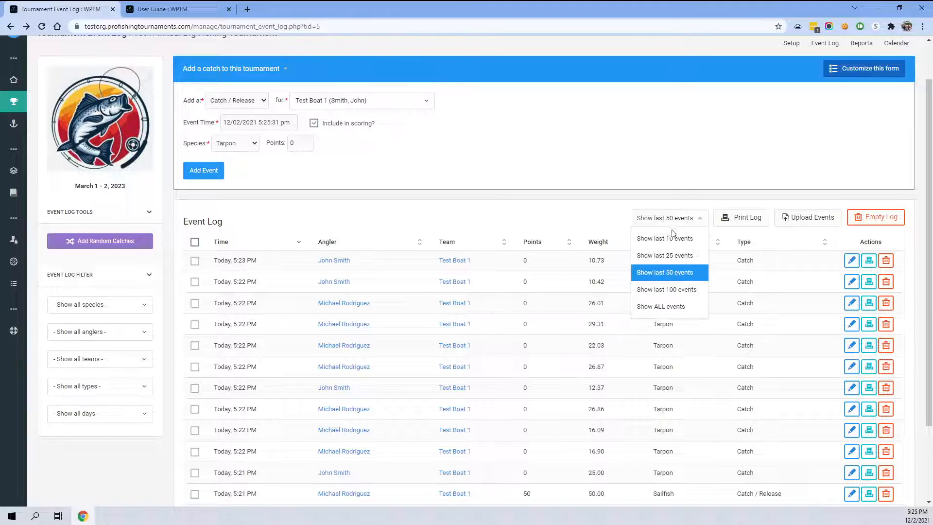
{"action": "left_click", "coordinate": [668, 238]}
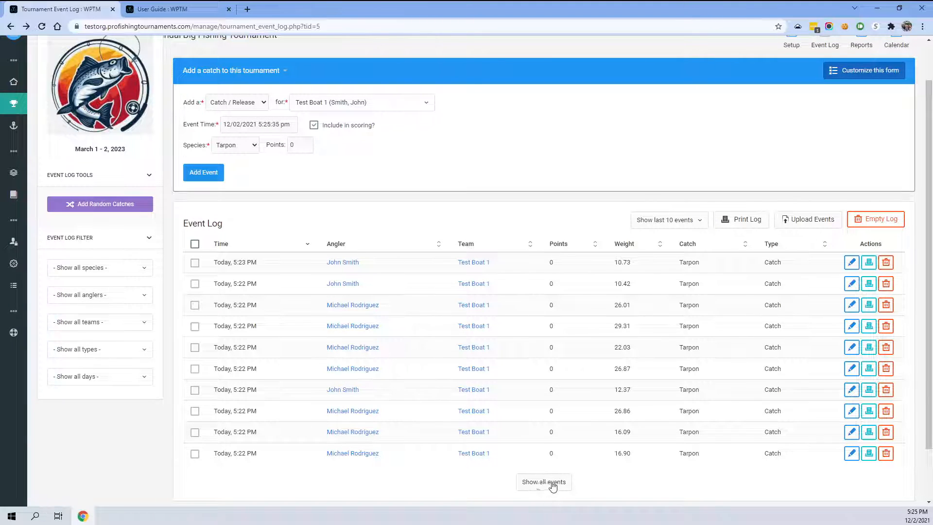
- Open the print preview of the event log and cancel printing
{"action": "scroll", "coordinate": [554, 481], "scroll_direction": "down", "scroll_amount": 1}
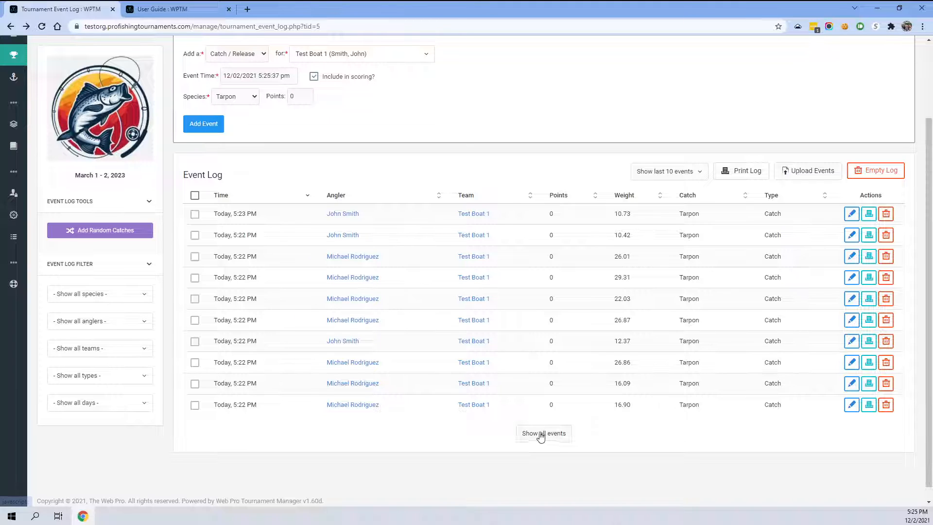
{"action": "scroll", "coordinate": [617, 297], "scroll_direction": "up", "scroll_amount": 1}
{"action": "scroll", "coordinate": [620, 285], "scroll_direction": "up", "scroll_amount": 1}
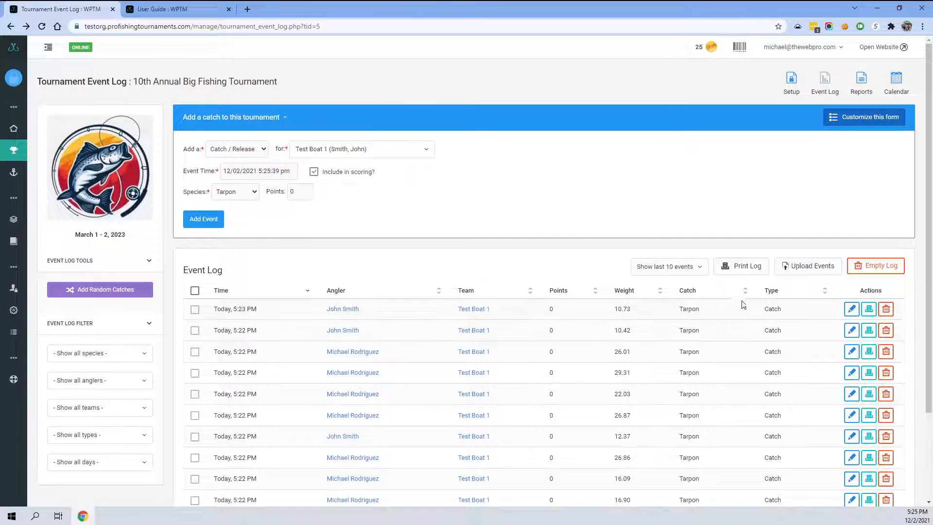
{"action": "left_click", "coordinate": [740, 266]}
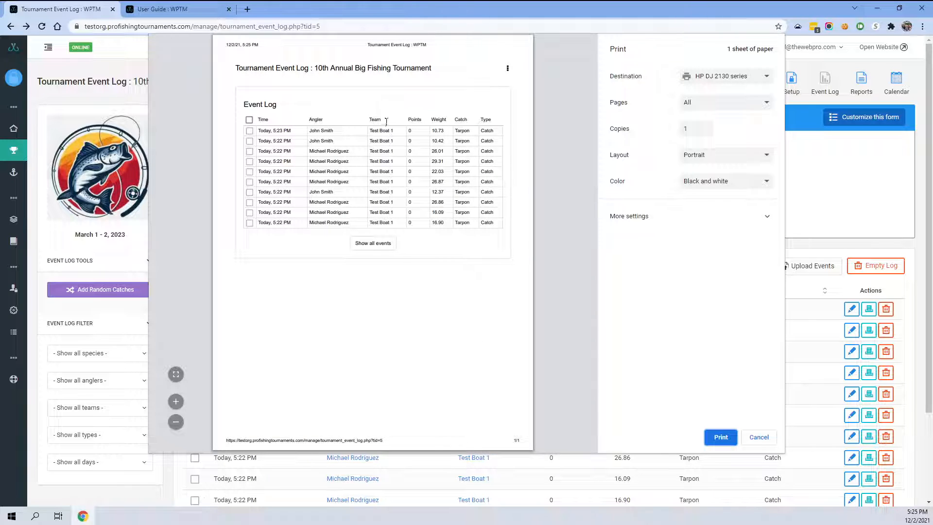
{"action": "left_click", "coordinate": [753, 442]}
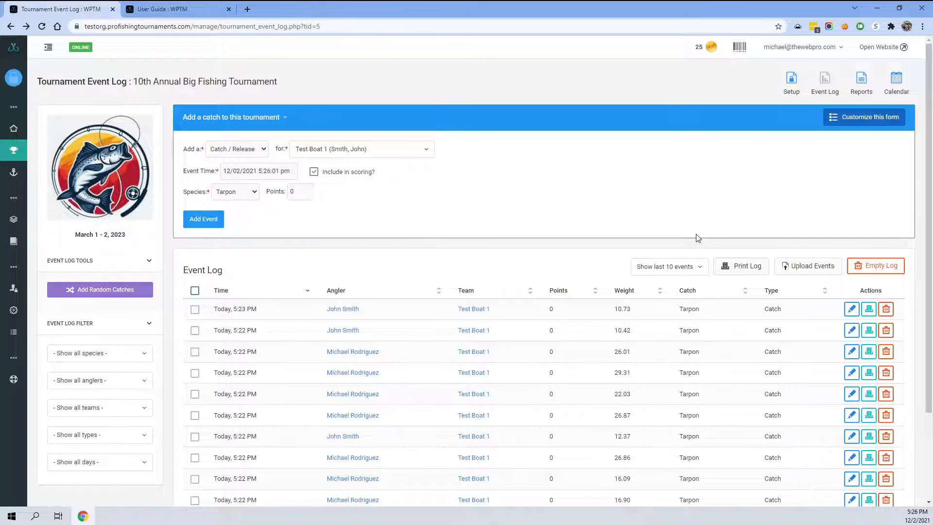
- Open the Upload Events from CSV File dialog and close it
{"action": "left_click", "coordinate": [800, 269]}
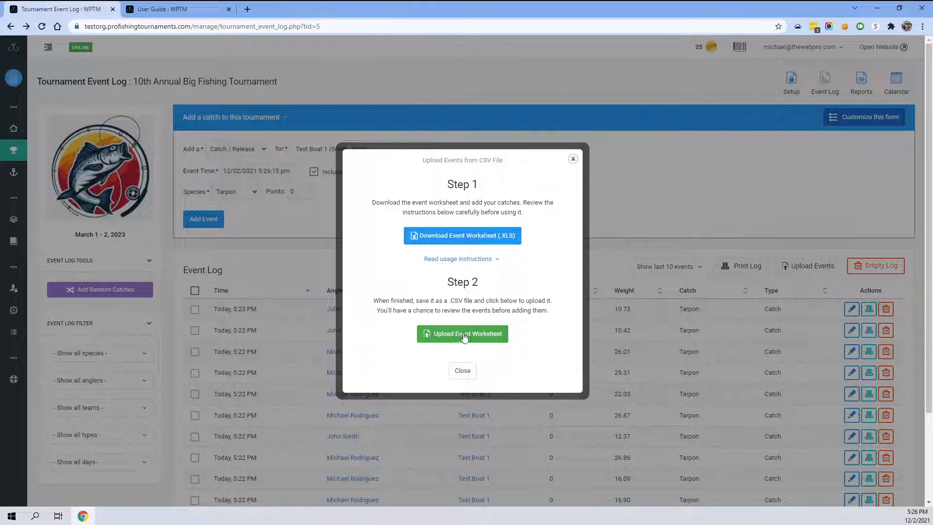
{"action": "left_click", "coordinate": [468, 373]}
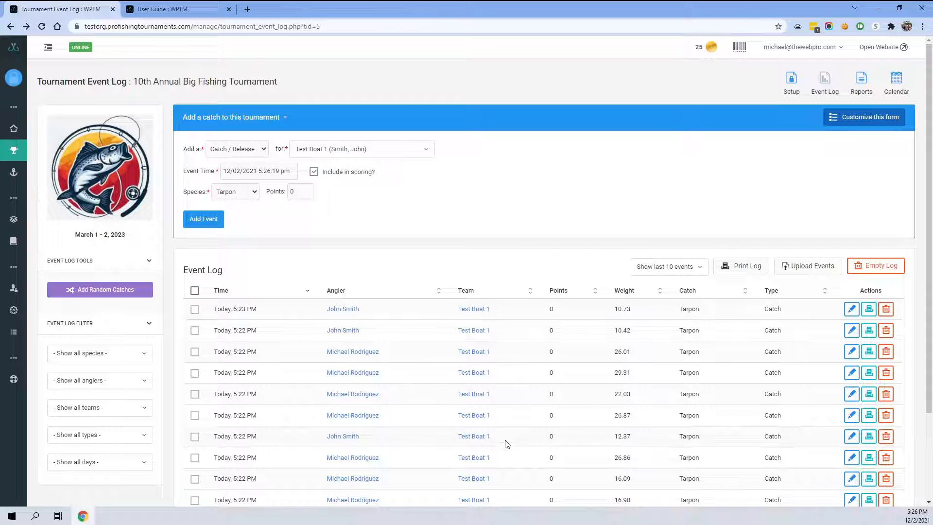